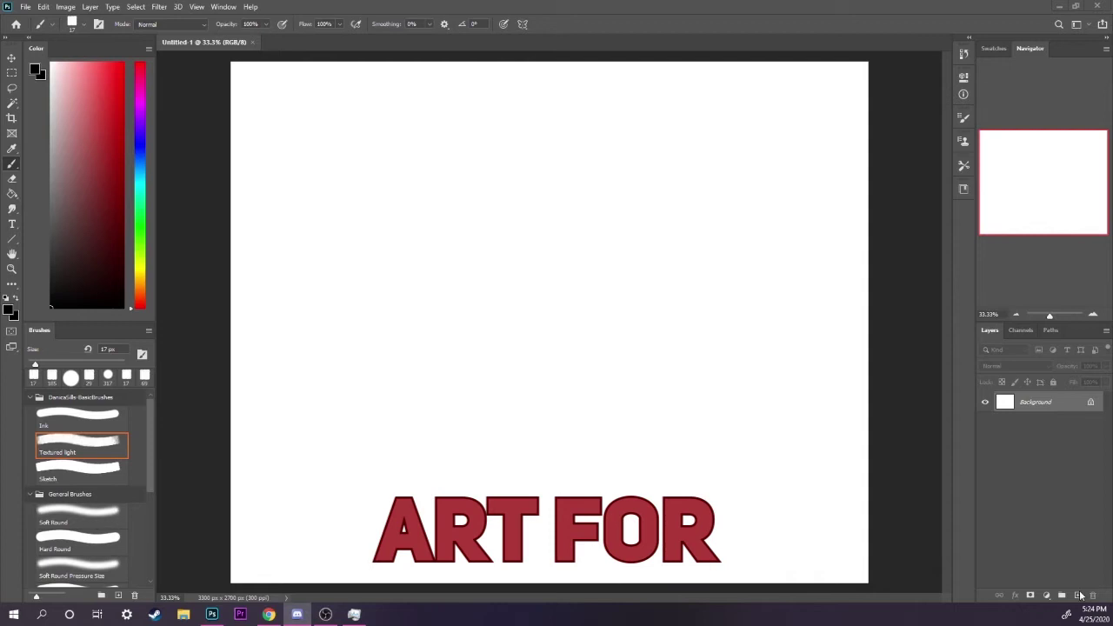
Add a new layer and sketch a loose circle for the head in the canvas's upper middle
left_click(1078, 594)
left_click(1078, 594)
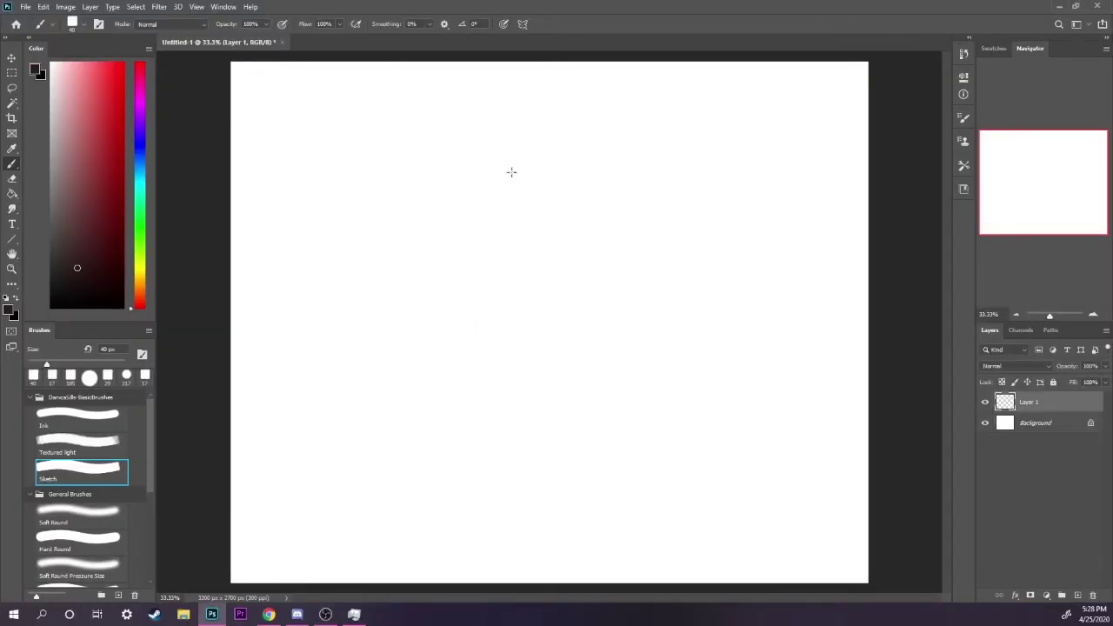
left_click_drag(448, 243, 491, 296)
mouse_move(470, 194)
left_mouse_down()
mouse_move(581, 195)
mouse_move(588, 242)
mouse_move(481, 300)
mouse_move(509, 304)
left_mouse_up()
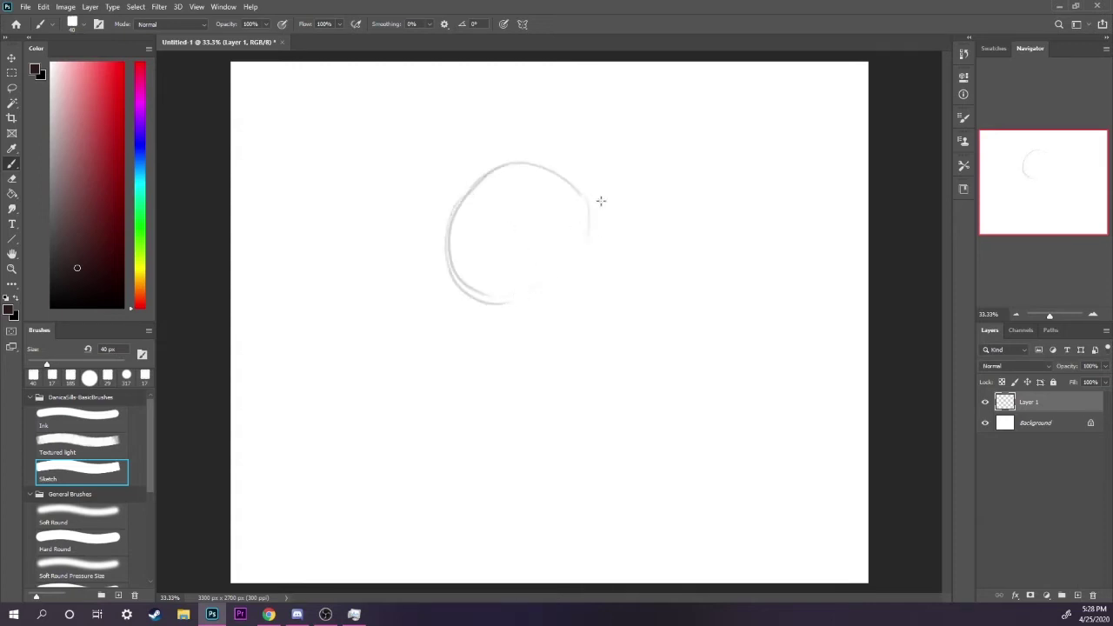
left_click_drag(588, 228, 539, 296)
mouse_move(467, 197)
left_mouse_down()
mouse_move(509, 164)
mouse_move(576, 191)
mouse_move(582, 236)
left_mouse_up()
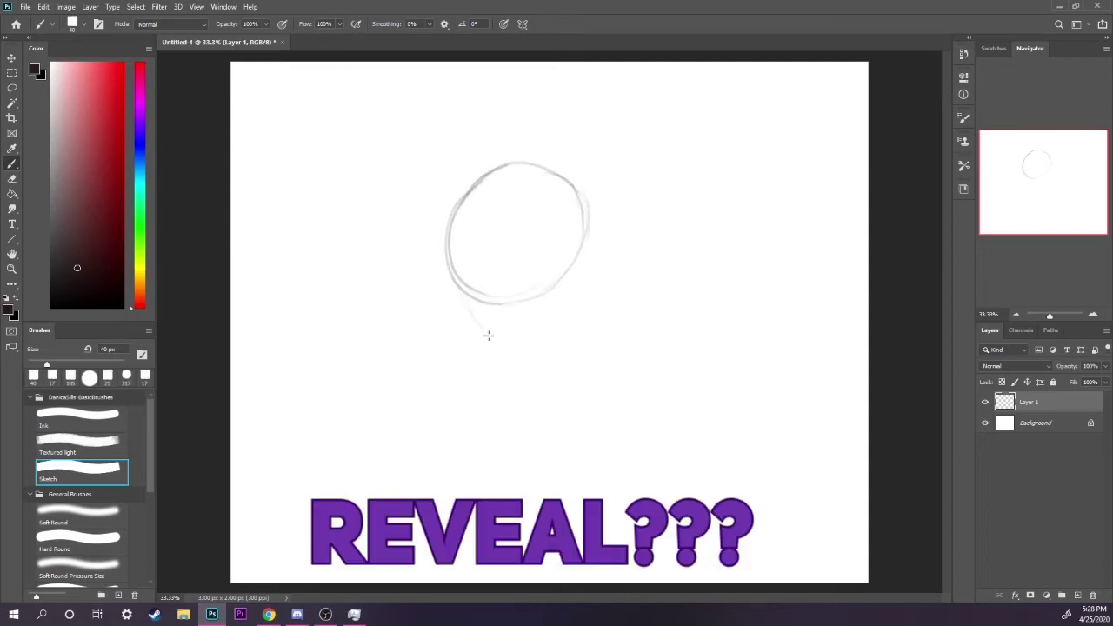
Sketch the cheek, jaw and chin curves beneath the head circle, strengthening the far side of the jaw
left_click_drag(467, 304, 532, 354)
left_click_drag(587, 211, 589, 263)
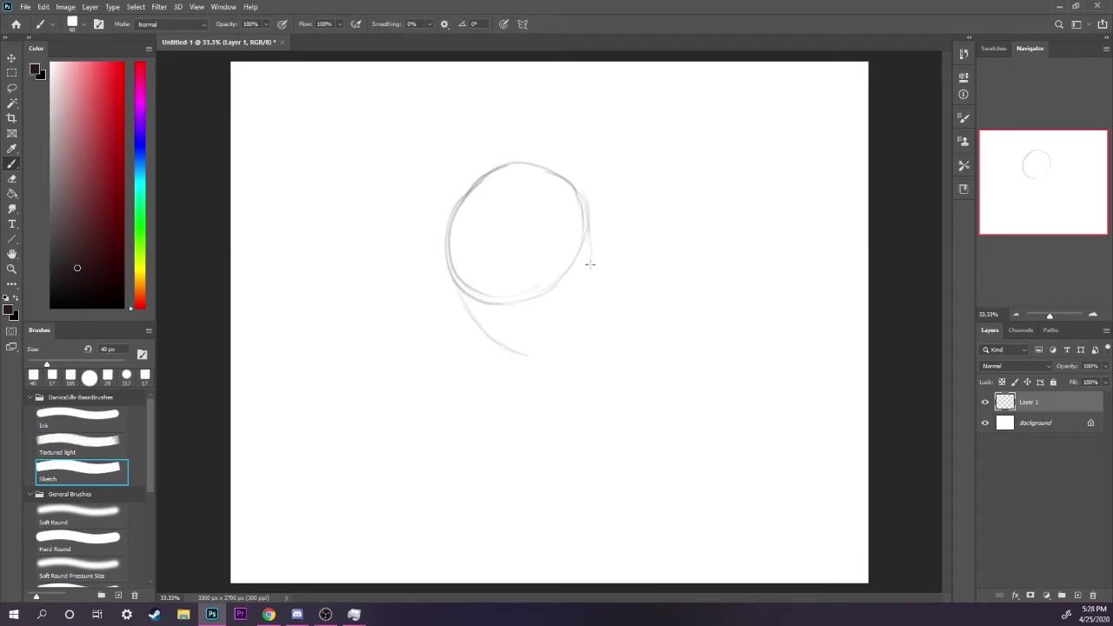
left_click_drag(586, 218, 588, 311)
left_click_drag(529, 354, 548, 352)
mouse_move(596, 283)
left_mouse_down()
mouse_move(576, 335)
mouse_move(585, 317)
left_mouse_up()
left_click_drag(546, 352, 583, 315)
left_click_drag(597, 277, 585, 310)
mouse_move(592, 266)
left_mouse_down()
mouse_move(583, 317)
mouse_move(551, 351)
mouse_move(574, 329)
left_mouse_up()
left_click_drag(475, 319, 505, 348)
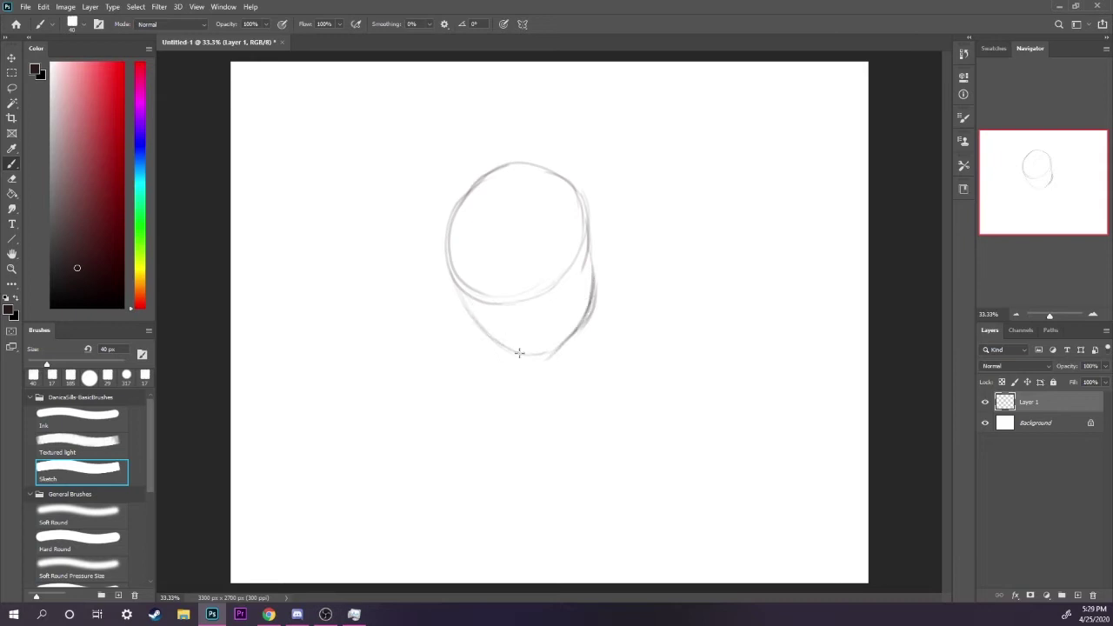
Clean up and darken the chin outline in black, then draw a curved vertical centre guideline down the face
key("e")
left_click(12, 164)
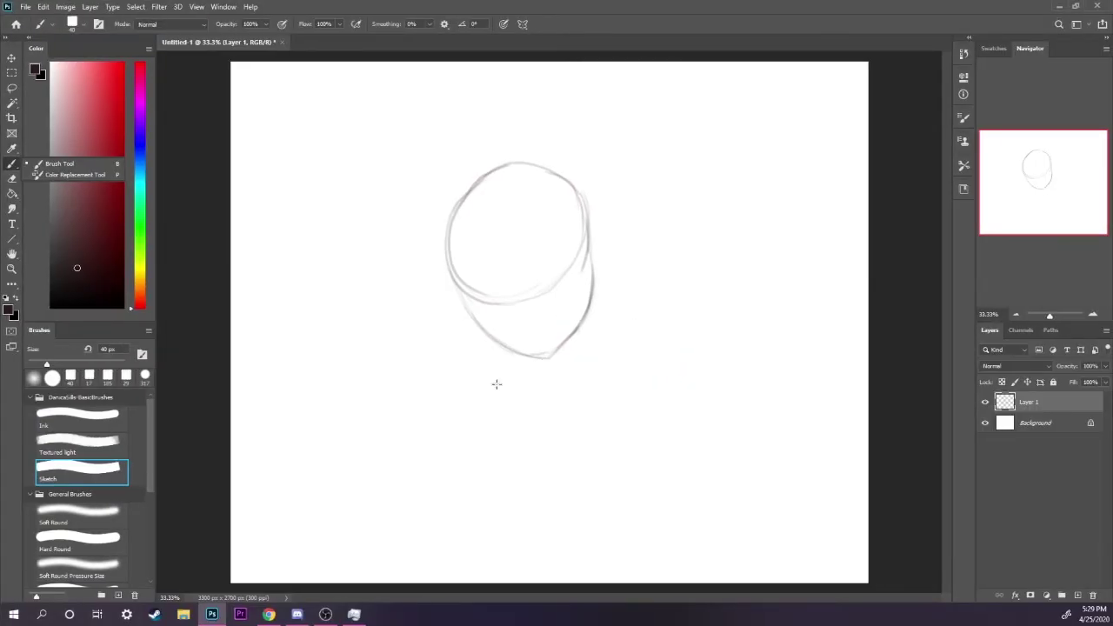
left_click(53, 303)
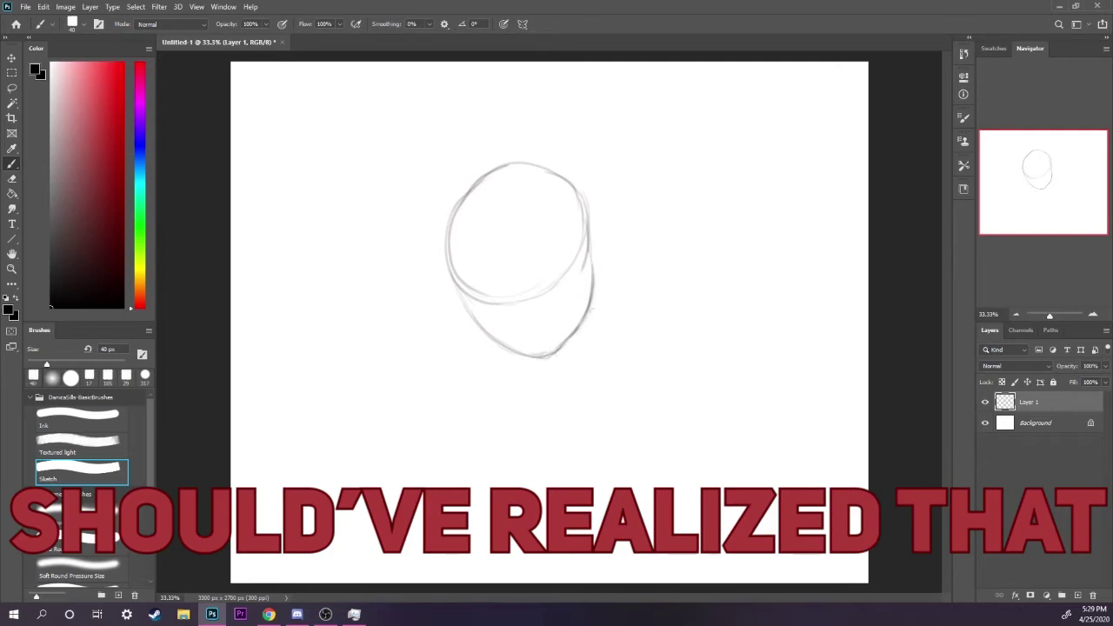
left_click_drag(583, 314, 559, 353)
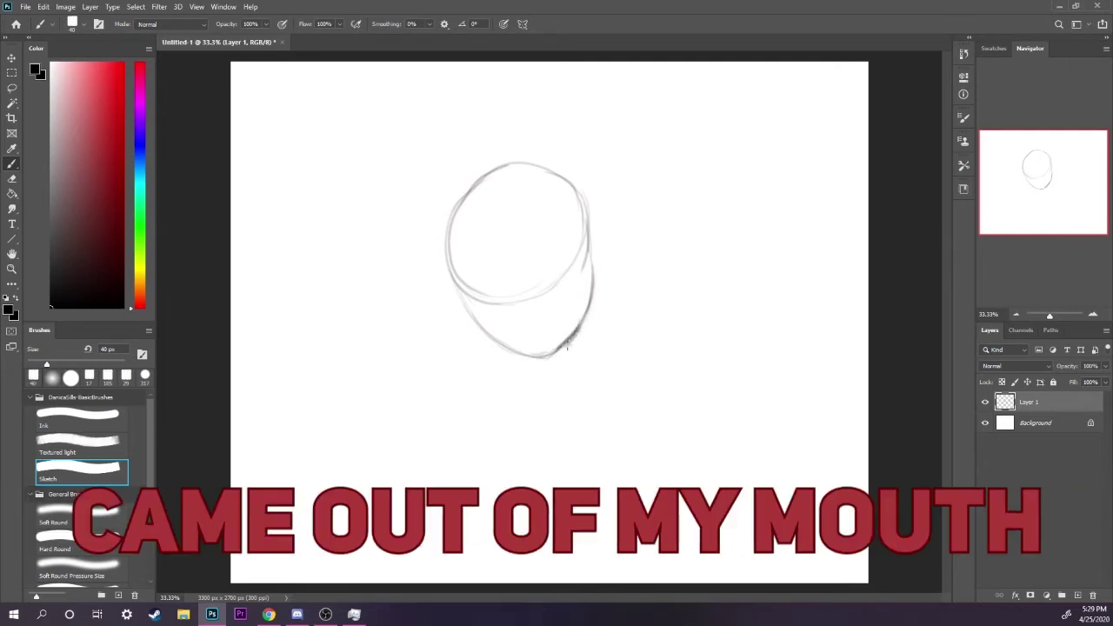
left_click_drag(545, 219, 565, 341)
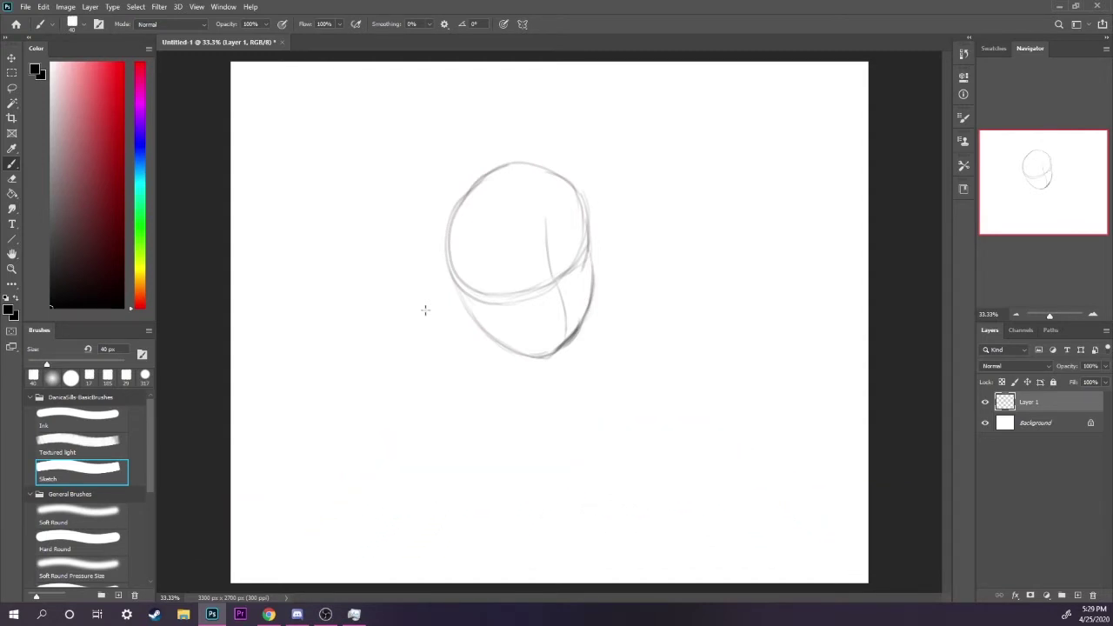
left_click_drag(543, 222, 558, 285)
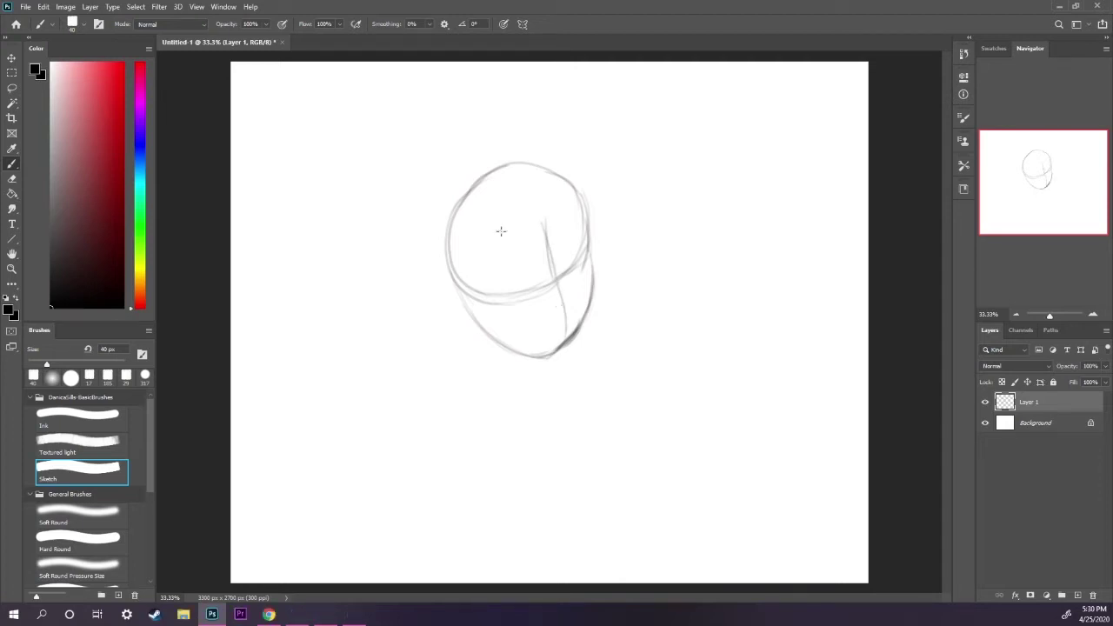
Open the Downloads folder in File Explorer and try to place Jrfuture.png on the blank Untitled-2 canvas
key("alt+Tab")
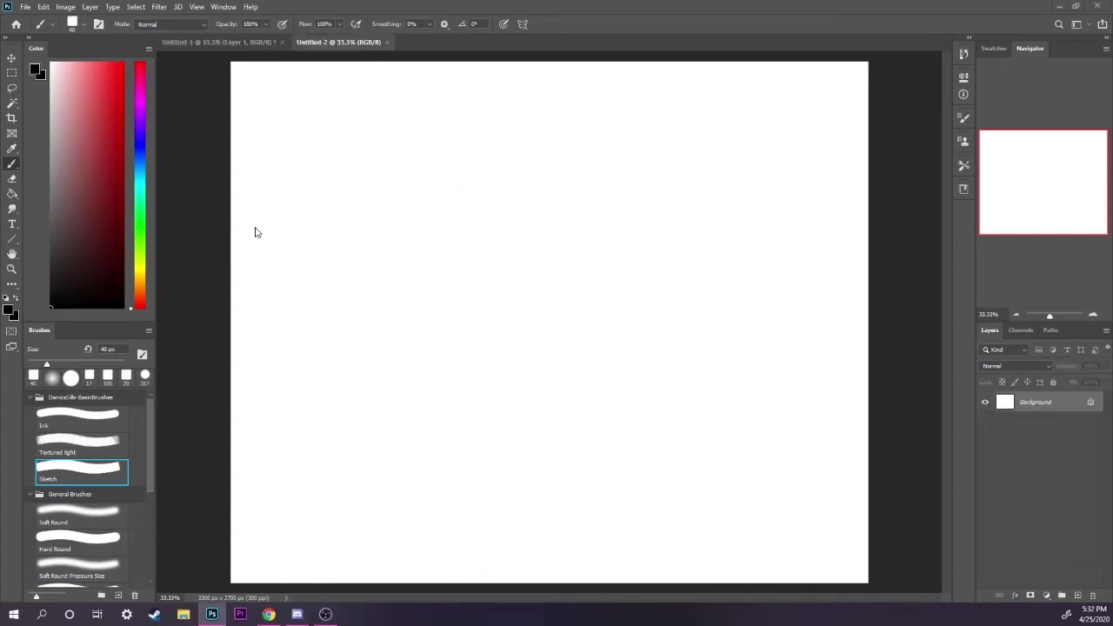
key("super+e")
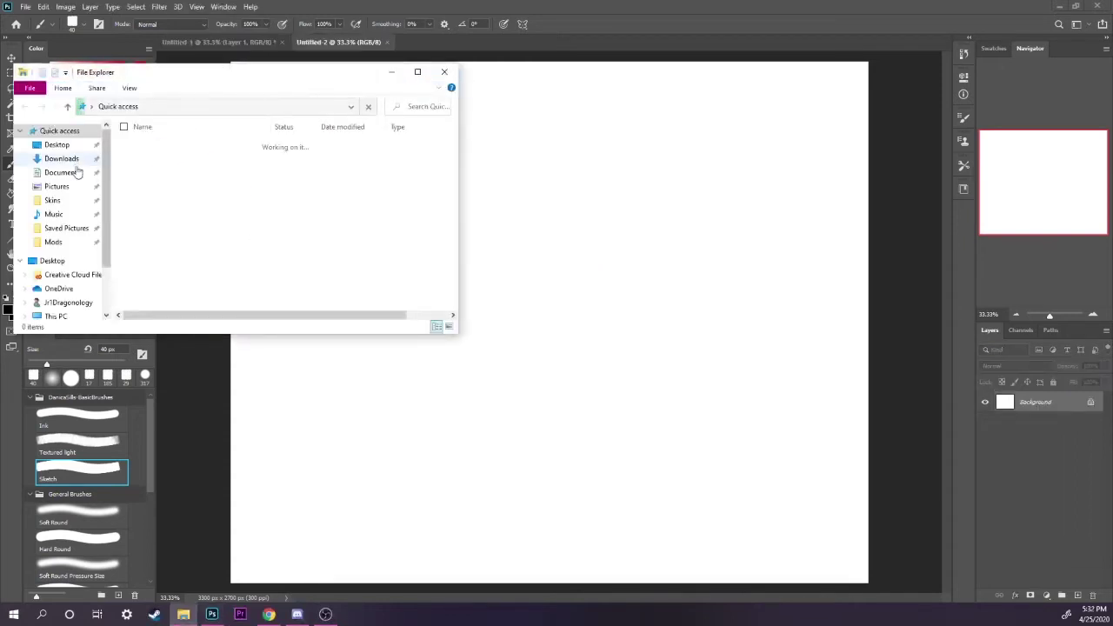
left_click(62, 158)
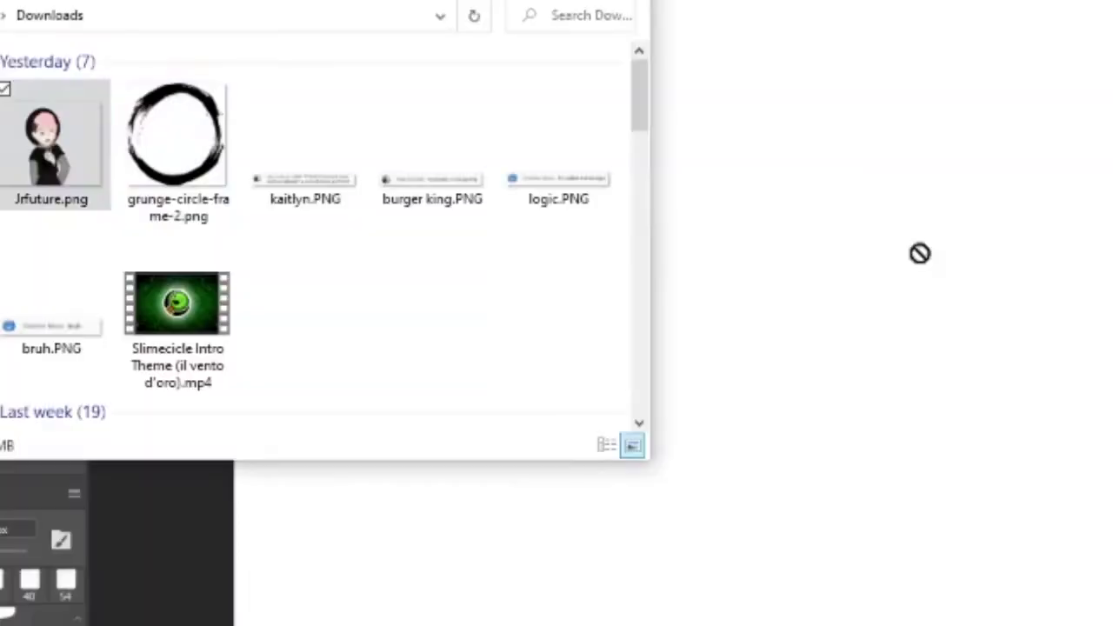
left_click_drag(718, 257, 696, 261)
left_click_drag(74, 143, 914, 319)
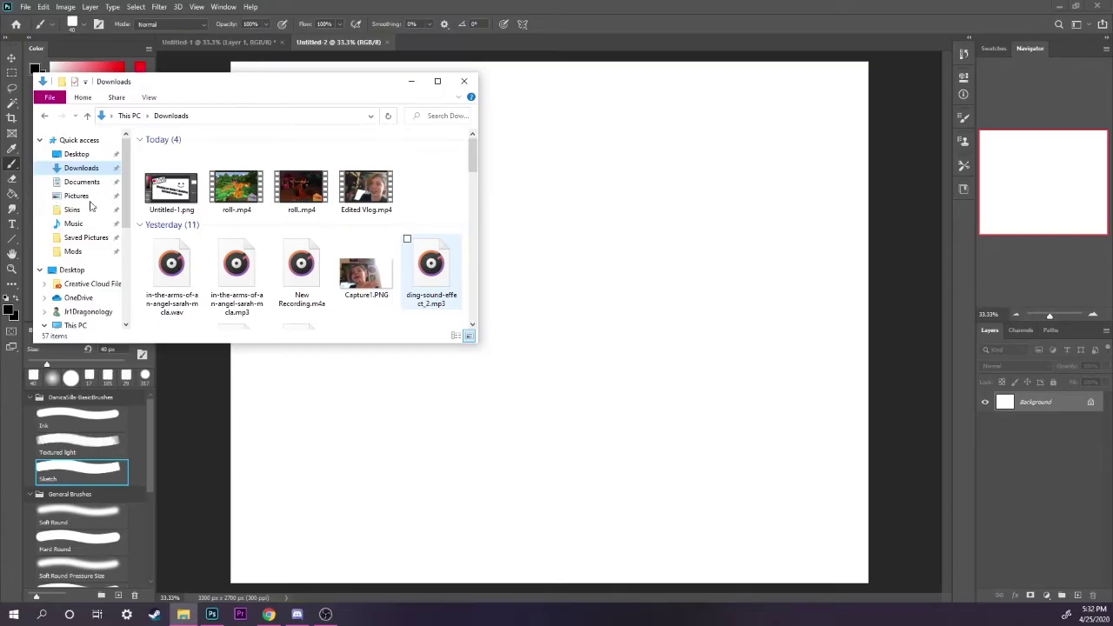
Browse the images in the Png folder inside Saved Pictures for a picture to use
left_click(85, 237)
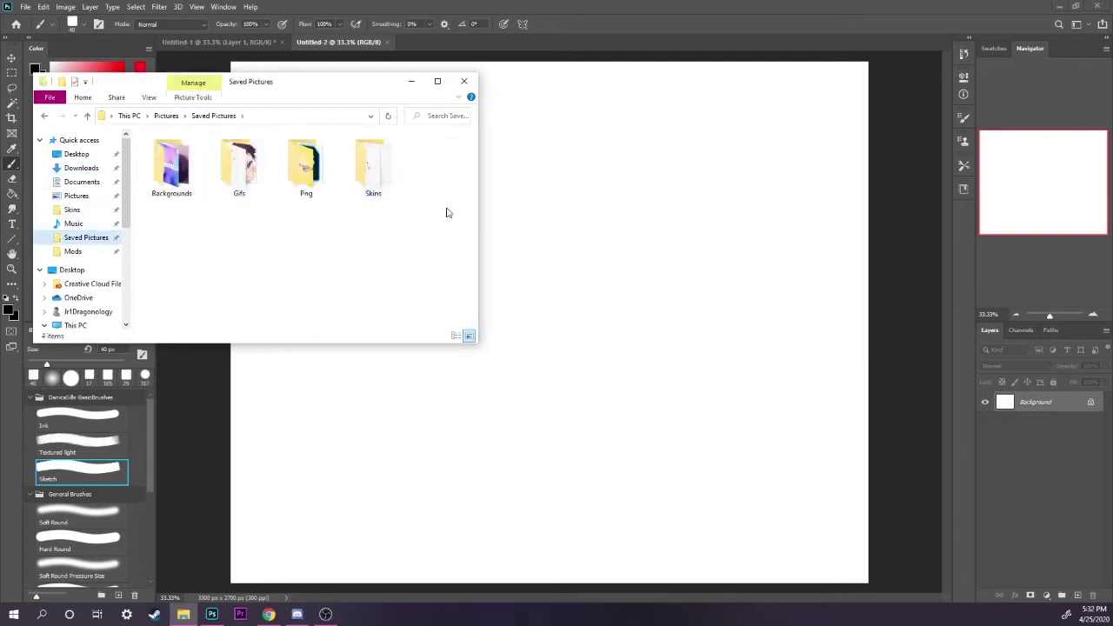
left_click(319, 174)
double_click(320, 174)
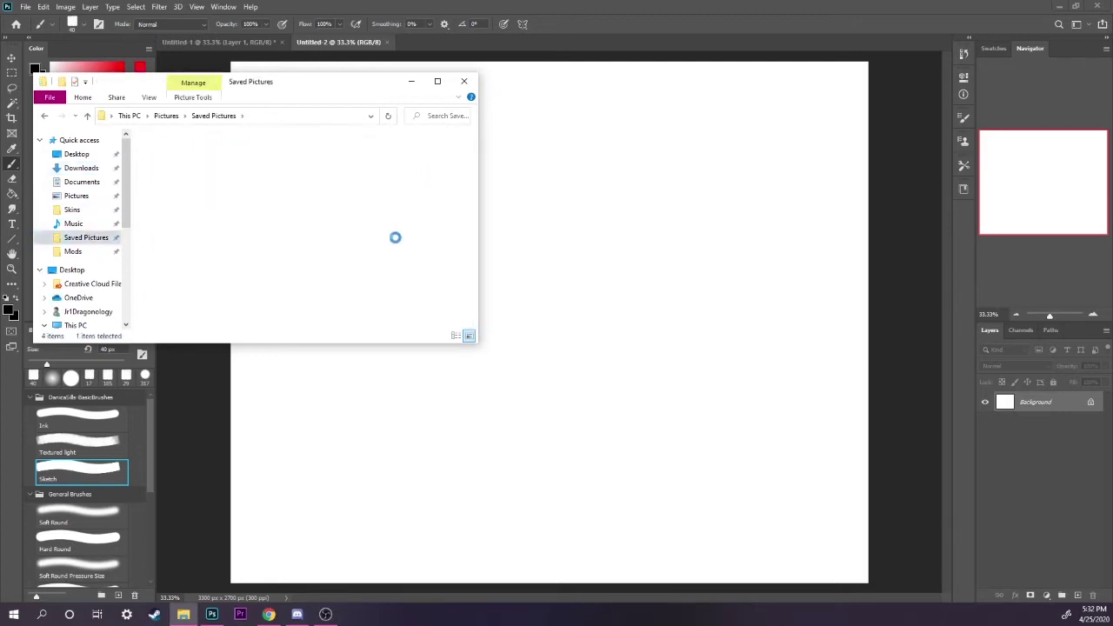
scroll(392, 246, "down", 5)
scroll(405, 249, "down", 3)
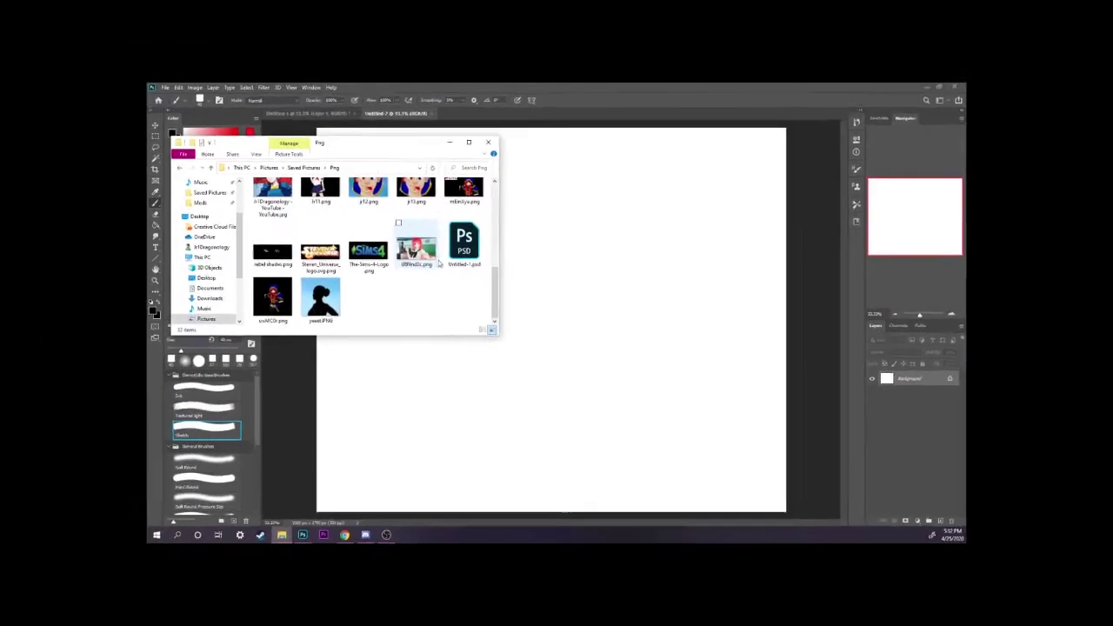
scroll(405, 250, "up", 7)
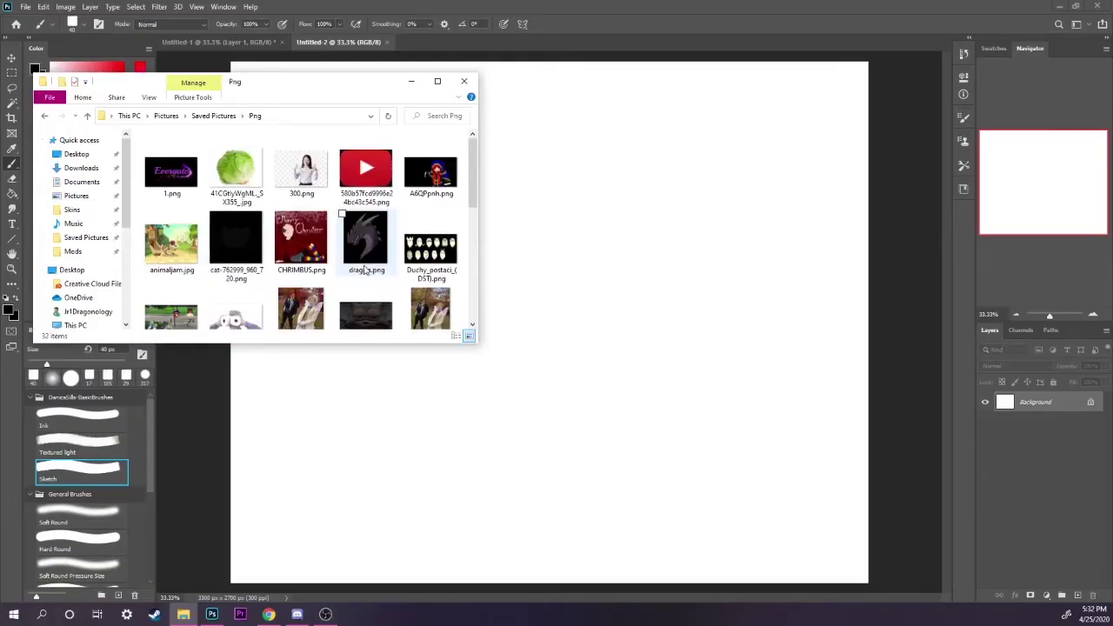
scroll(367, 274, "down", 5)
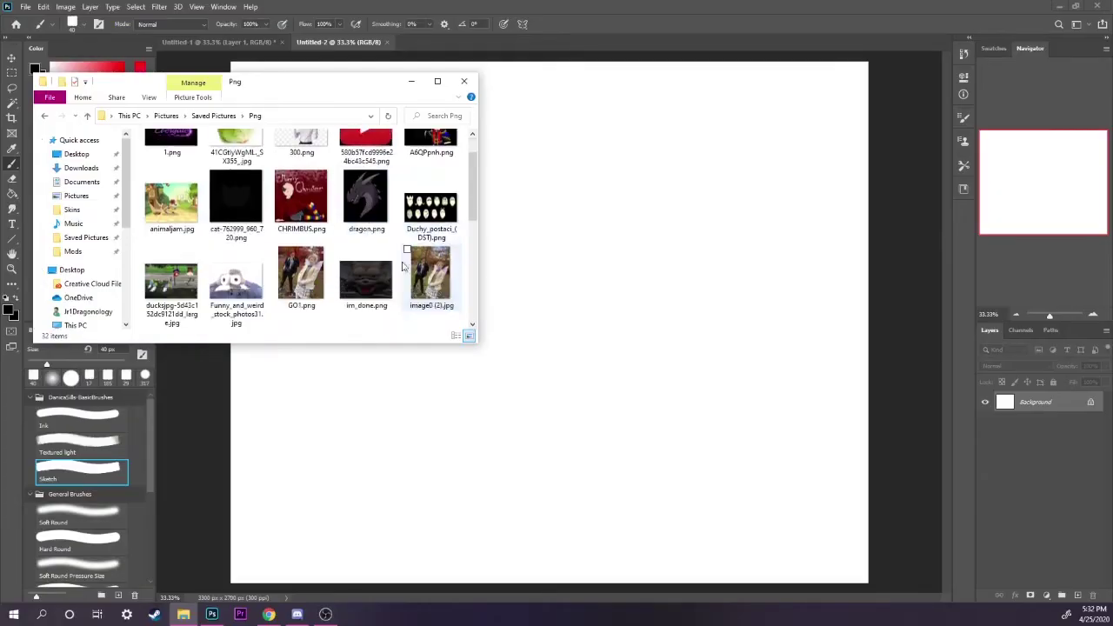
scroll(378, 282, "up", 6)
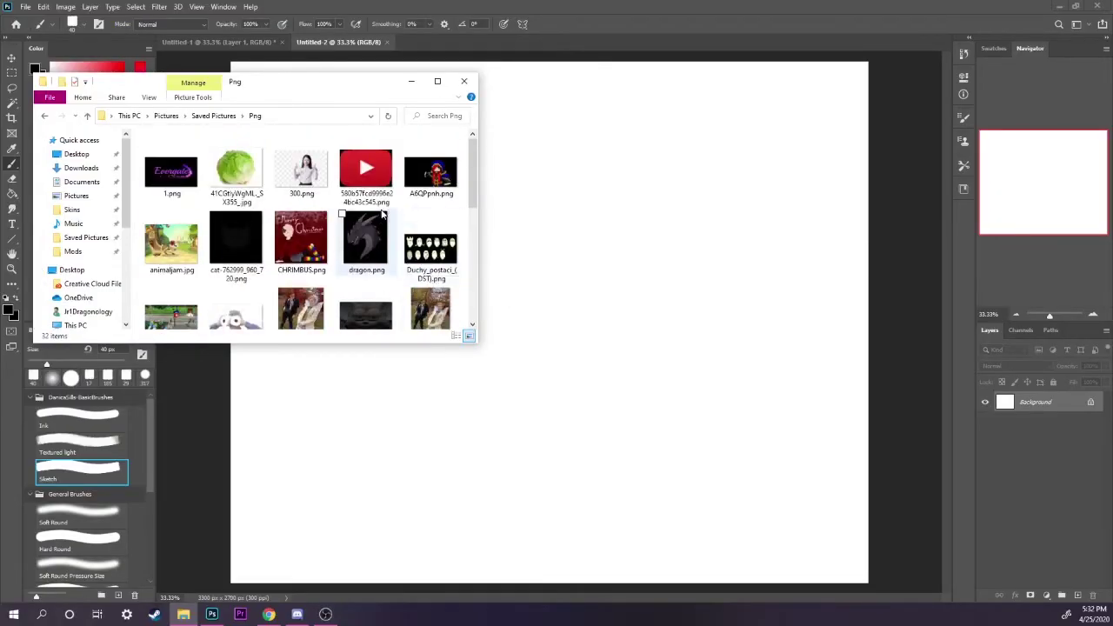
scroll(383, 274, "down", 2)
scroll(399, 258, "up", 2)
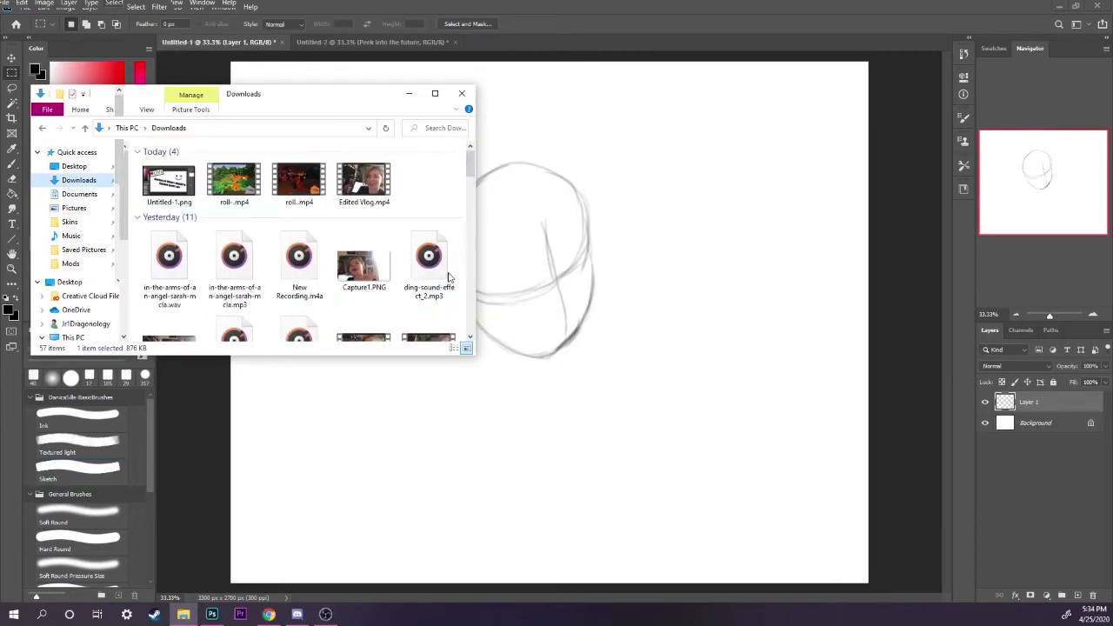
Look through the Downloads folder's files from the newest items down to last month's
scroll(259, 234, "down", 3)
scroll(259, 233, "up", 3)
left_click(79, 181)
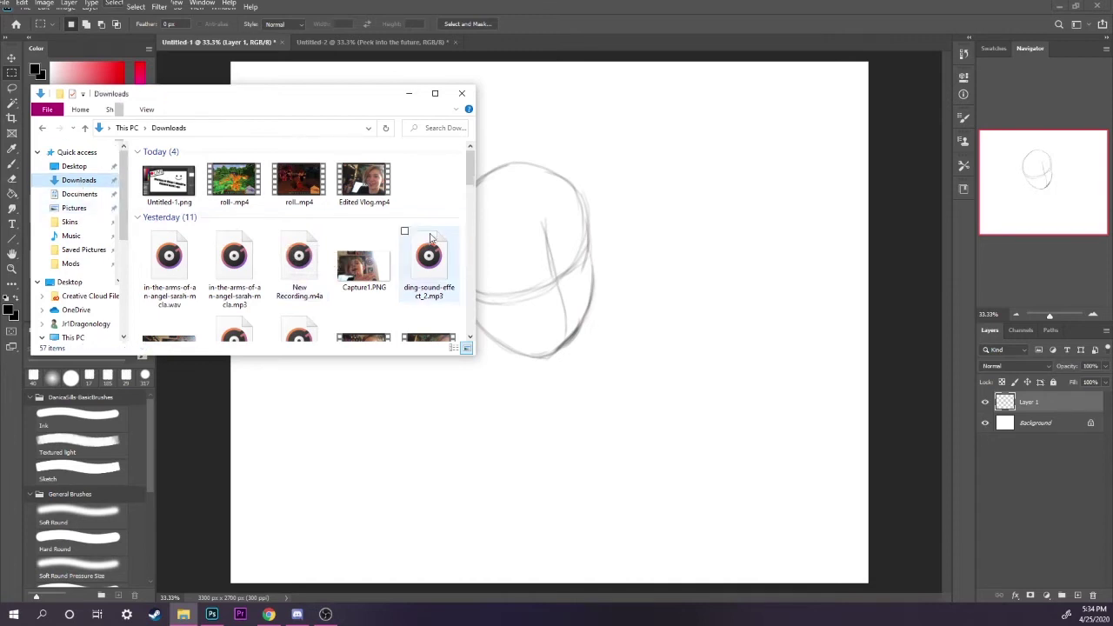
scroll(432, 248, "down", 10)
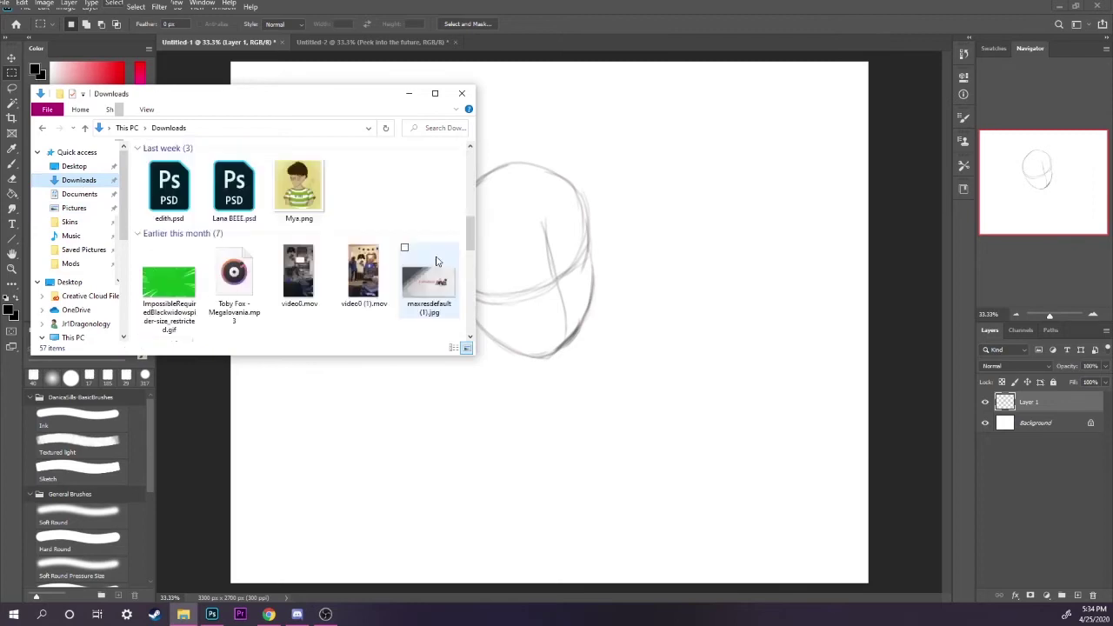
scroll(434, 263, "down", 10)
scroll(395, 287, "up", 8)
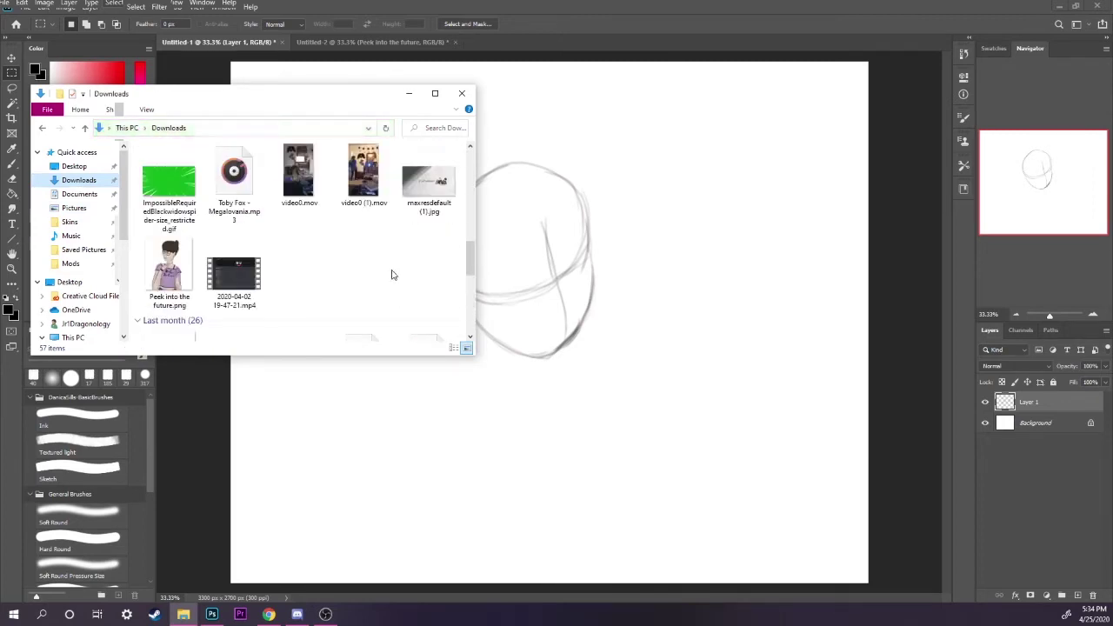
scroll(389, 267, "up", 10)
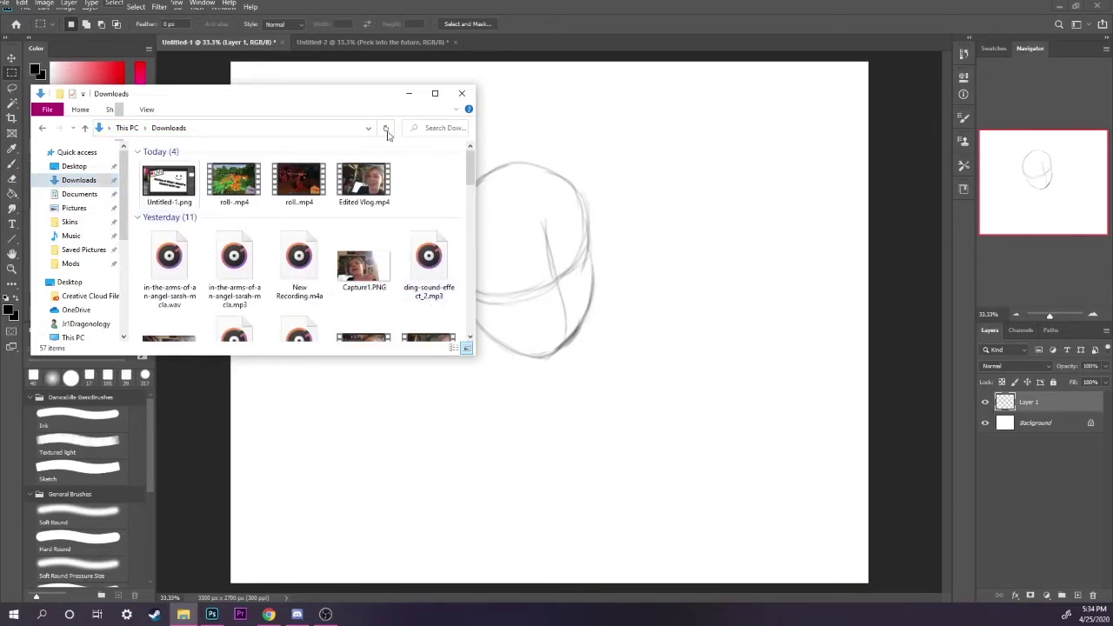
scroll(382, 261, "down", 6)
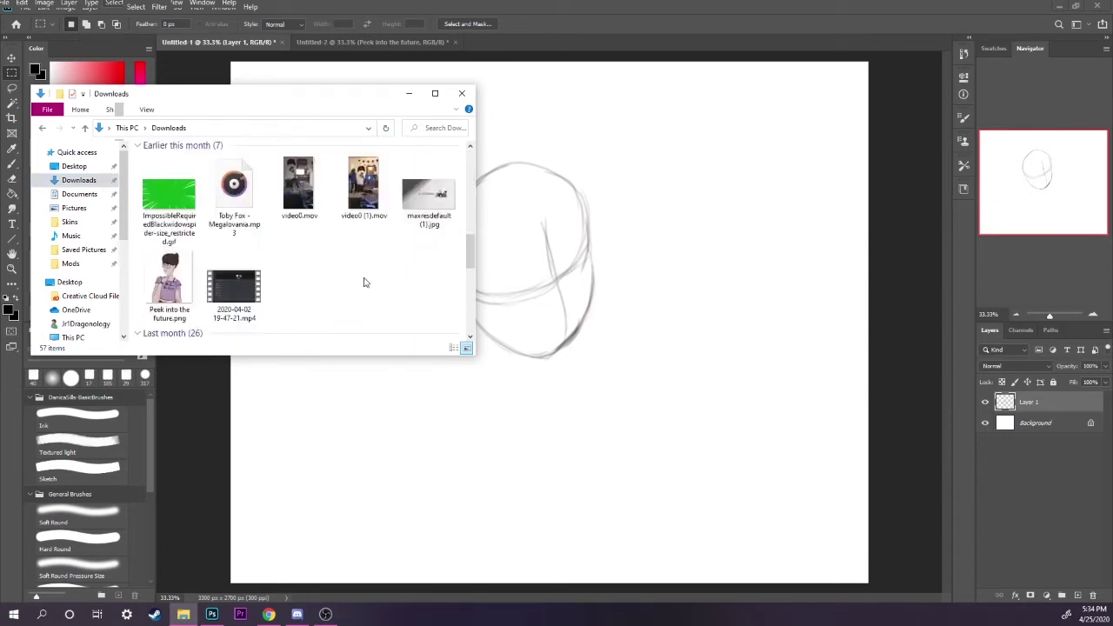
scroll(366, 283, "down", 6)
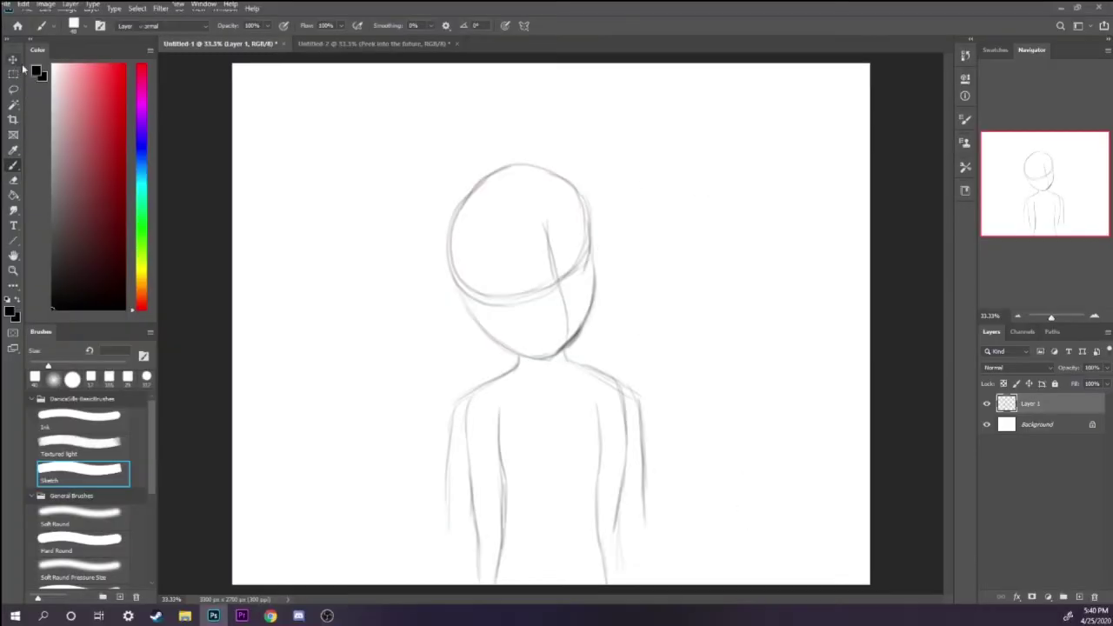
Widen the sketched shoulders and torso using the Rectangular Marquee tool
left_click(13, 59)
left_click(13, 74)
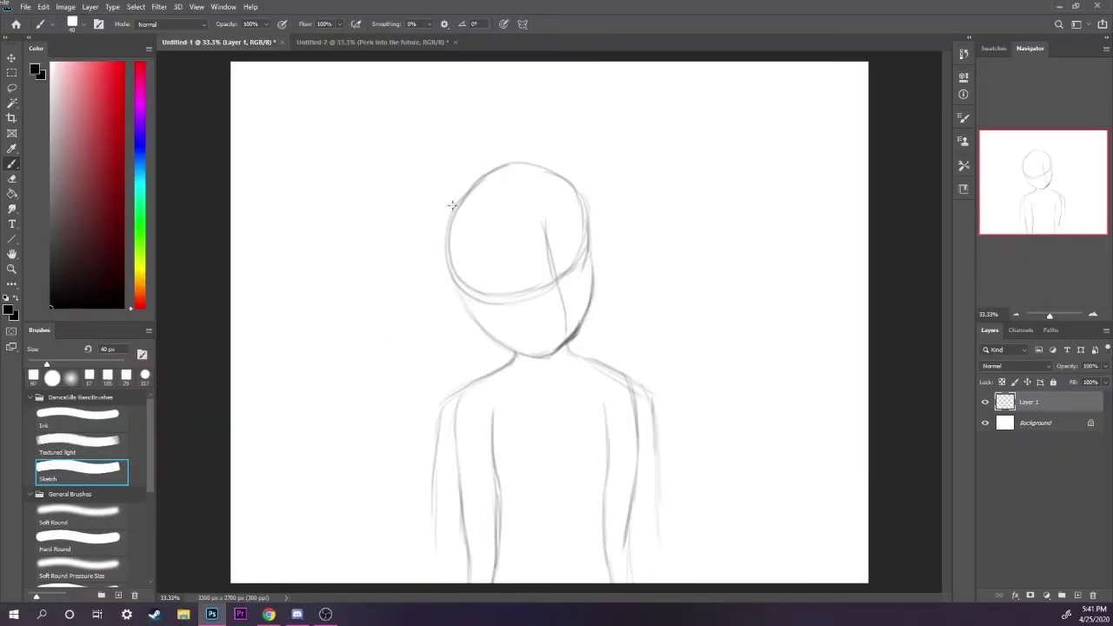
Add a new layer above the sketch, test a curved brush stroke beside the head and undo it
key("ctrl+shift+alt+n")
left_click(11, 72)
left_click_drag(286, 140, 580, 365)
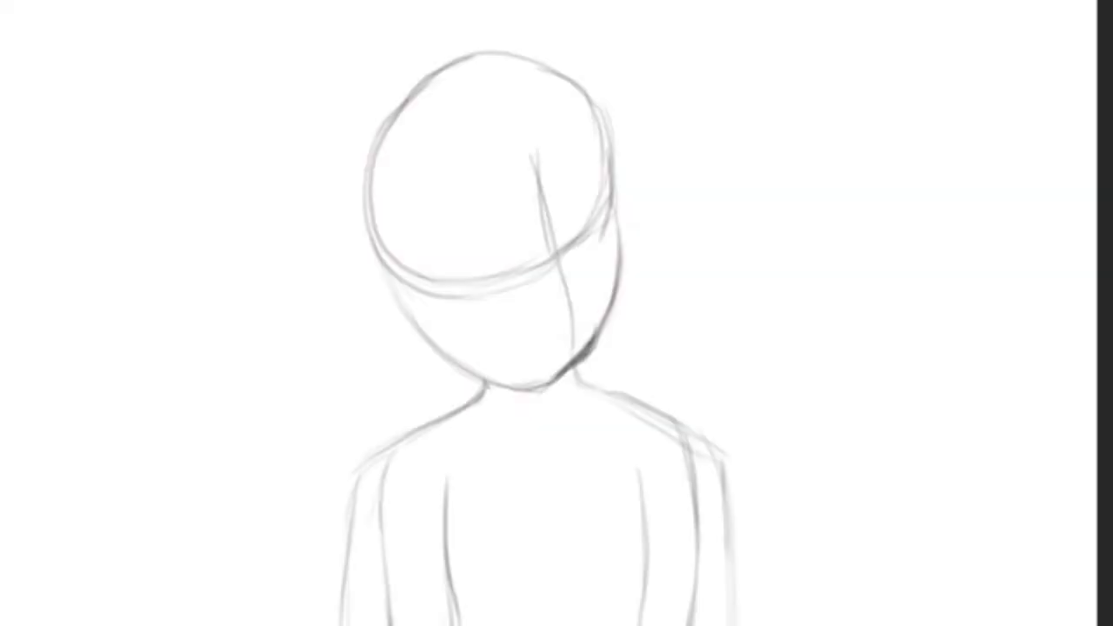
left_click_drag(267, 361, 259, 182)
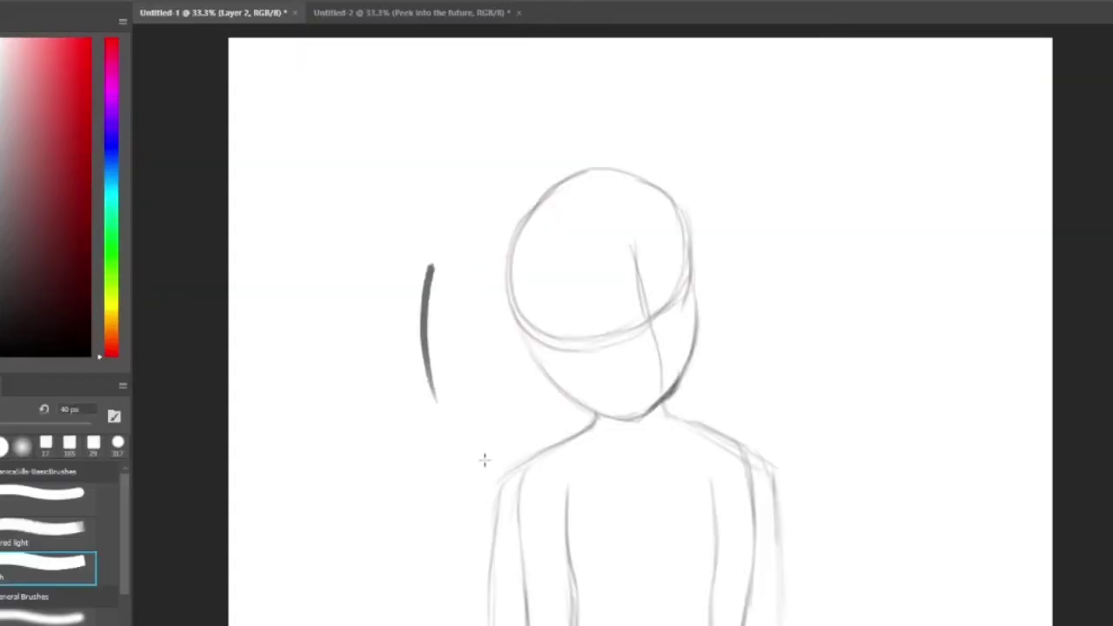
key("ctrl+z")
Erase the outer arm and shoulder lines on Layer 1 with a larger Hard Round eraser, then return to the Brush tool
key("e")
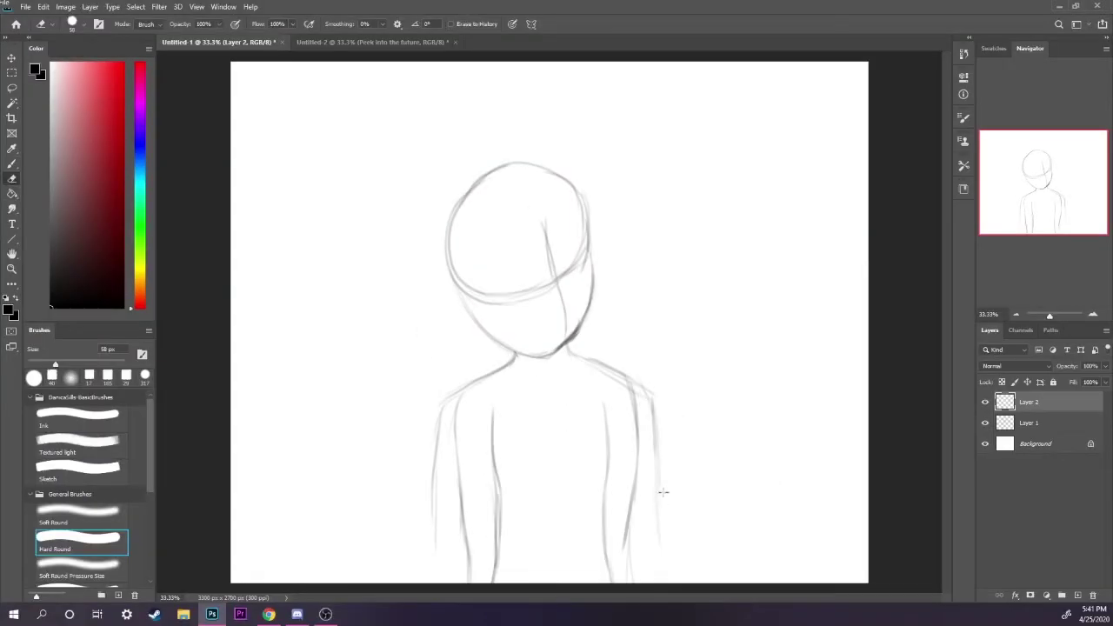
left_click(98, 517)
left_click(111, 540)
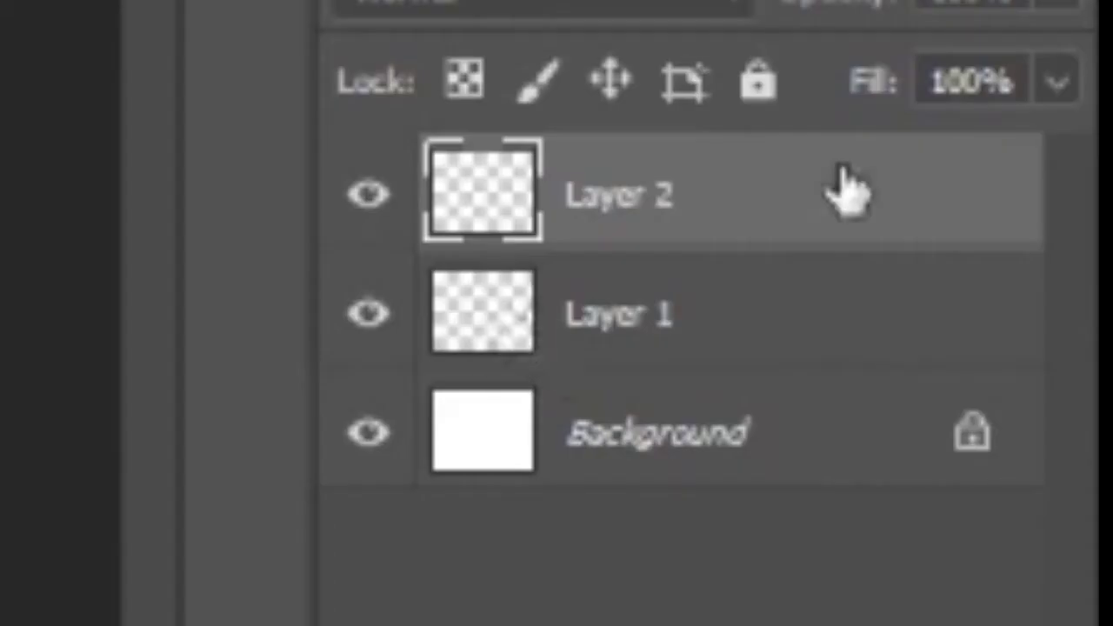
left_click(1056, 423)
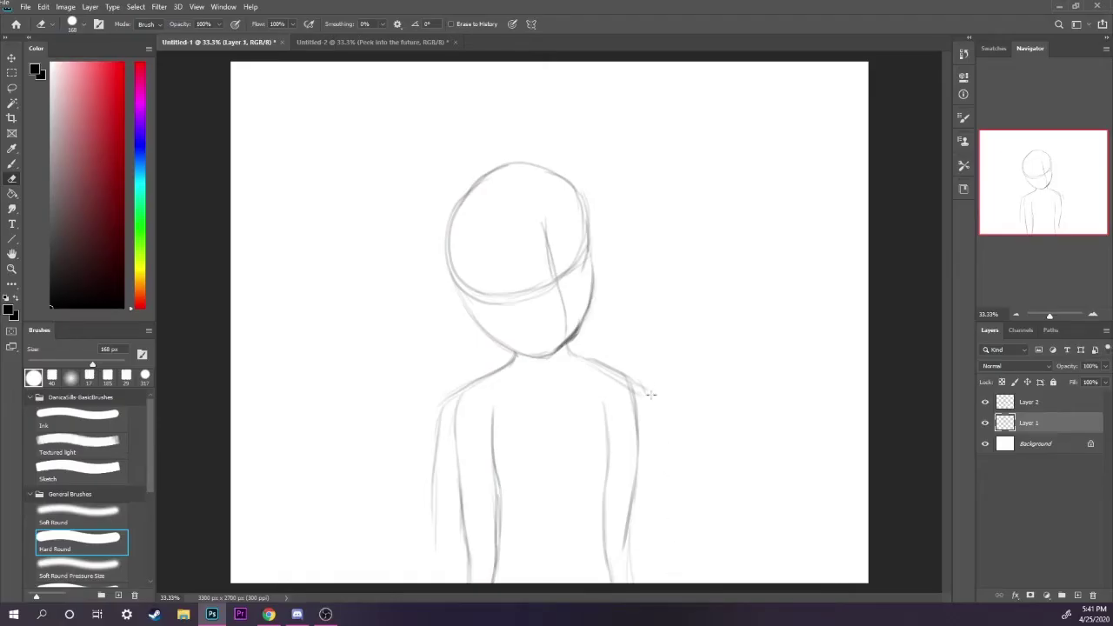
left_click_drag(651, 395, 646, 358)
left_click_drag(439, 383, 432, 403)
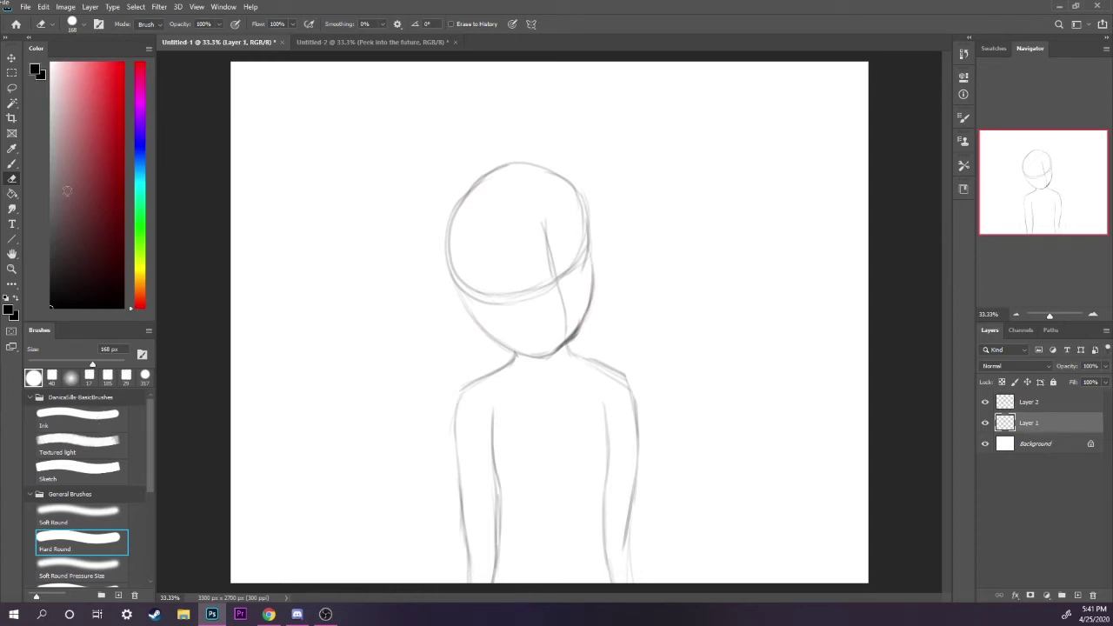
left_click(11, 164)
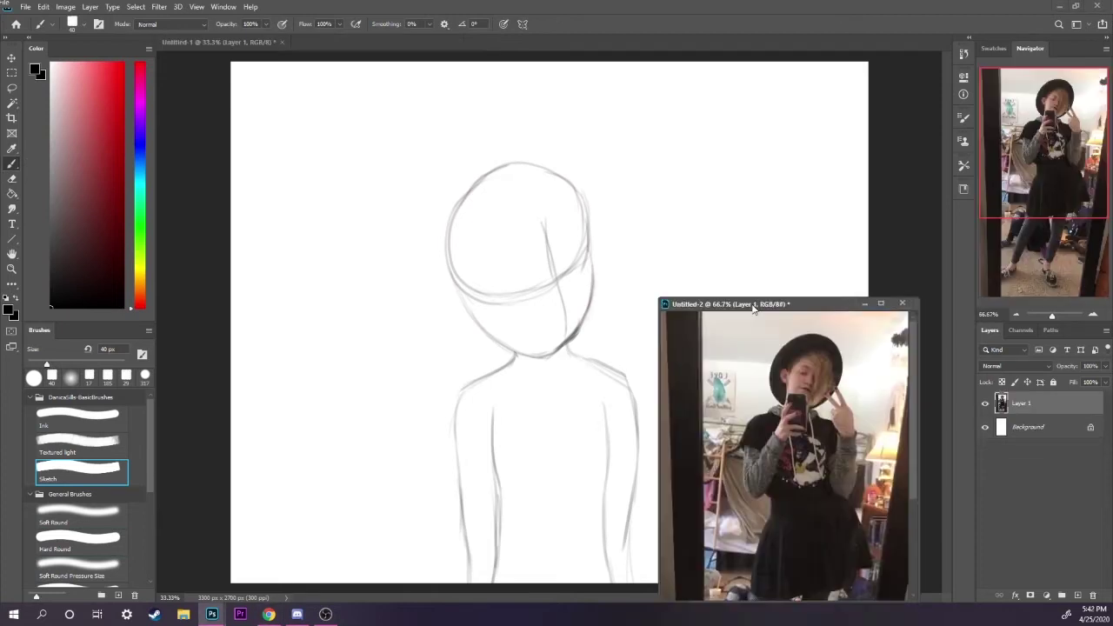
Move the reference photo window up beside the head and erase the outer line of the straight arm
left_click_drag(756, 306, 776, 155)
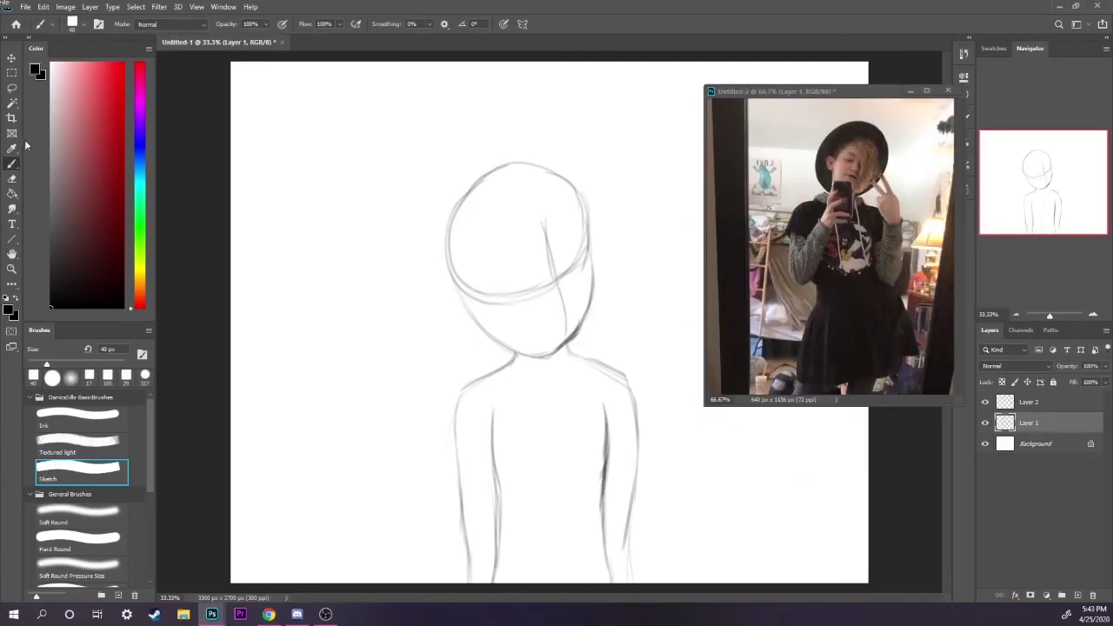
left_click(11, 178)
mouse_move(463, 473)
left_mouse_down()
mouse_move(454, 391)
mouse_move(466, 566)
mouse_move(481, 570)
left_mouse_up()
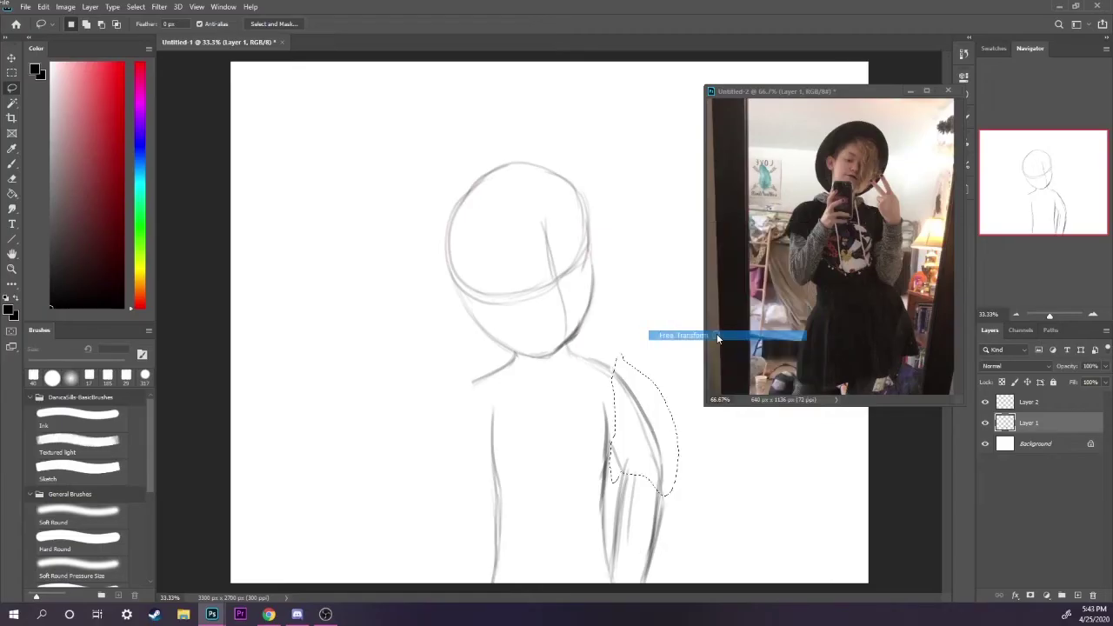
Free-transform the lassoed upper section of the bent arm and shift it outward and down from the shoulder
left_click(717, 337)
mouse_move(679, 355)
left_mouse_down()
mouse_move(686, 332)
mouse_move(681, 355)
left_mouse_up()
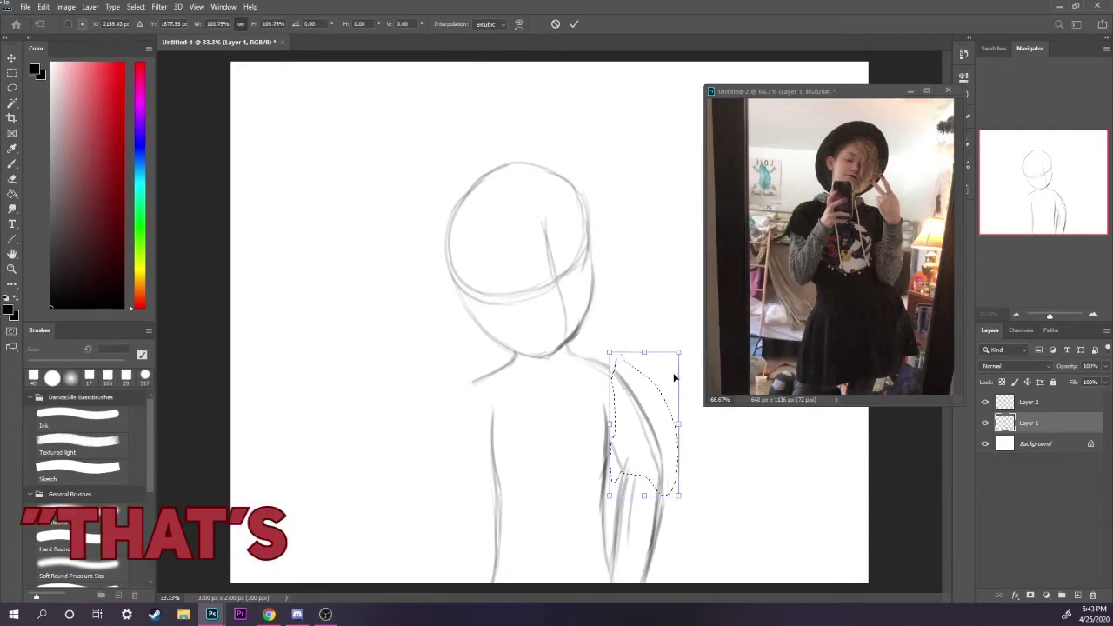
left_click_drag(666, 400, 676, 423)
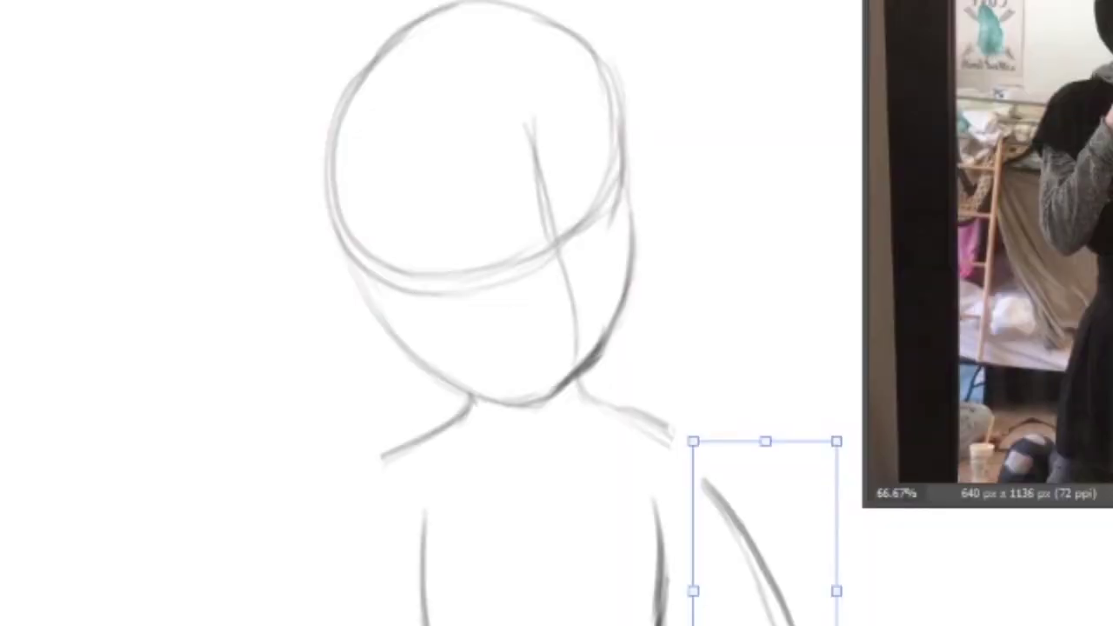
key("Return")
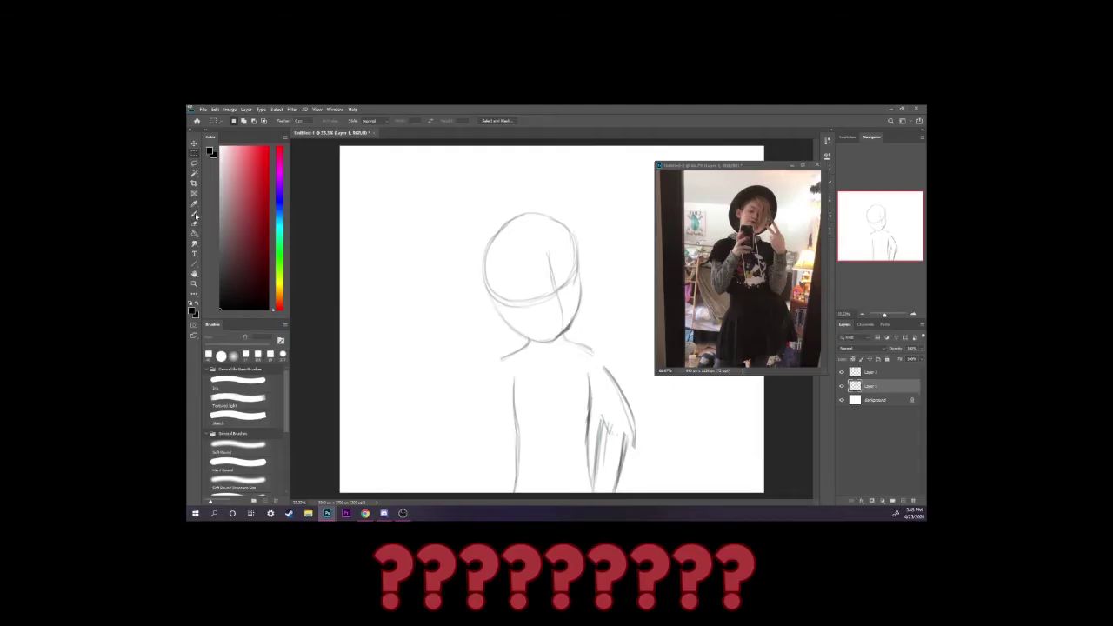
Darken both torso side lines and the straight arm's shoulder with the Brush tool, checking the reference photo before returning to the drawing
left_click(196, 217)
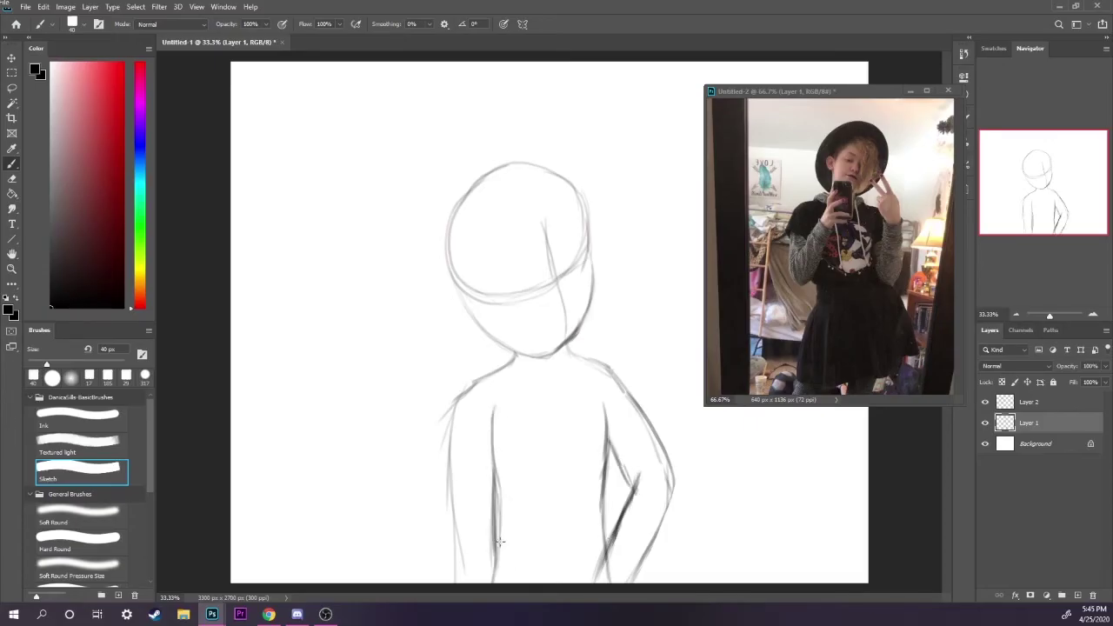
left_click_drag(500, 542, 496, 474)
left_click_drag(599, 511, 604, 456)
left_click_drag(456, 404, 471, 387)
mouse_move(212, 614)
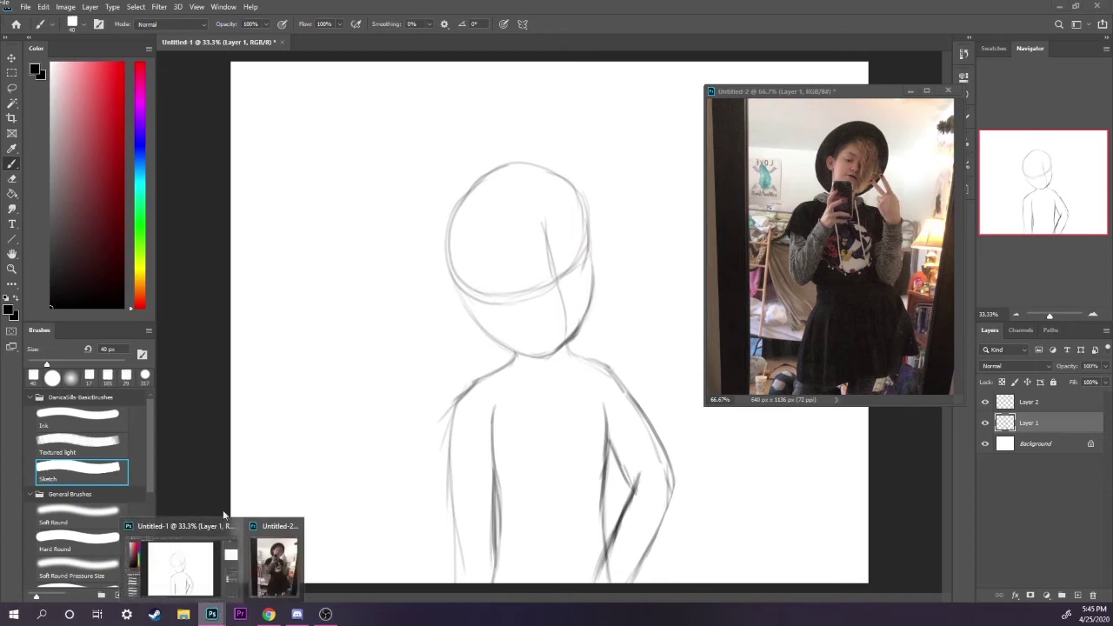
left_click(276, 576)
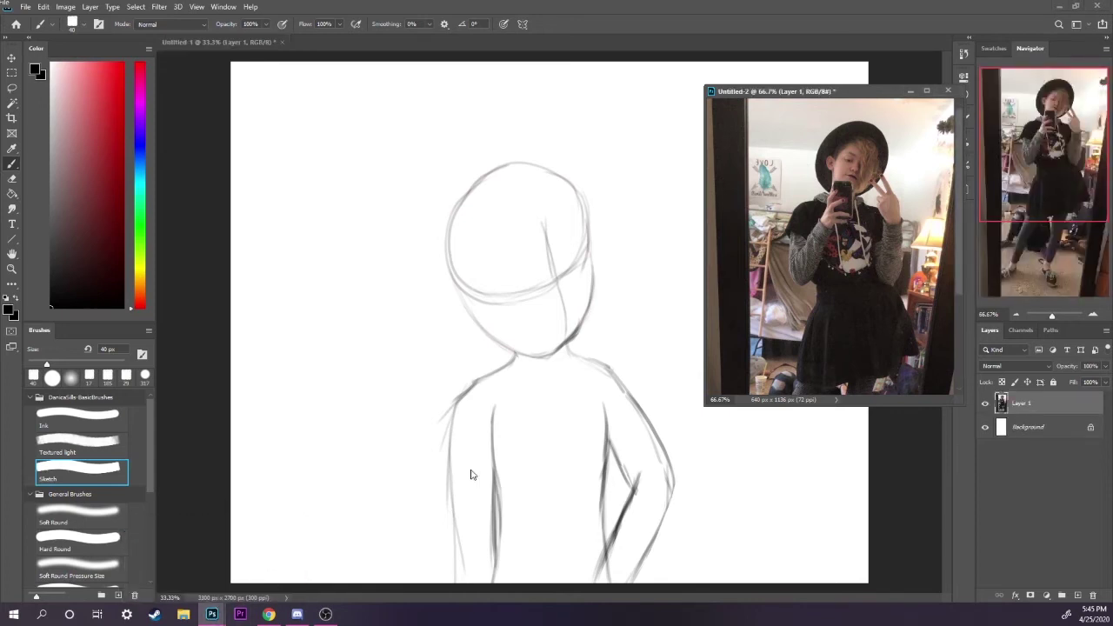
left_click(461, 407)
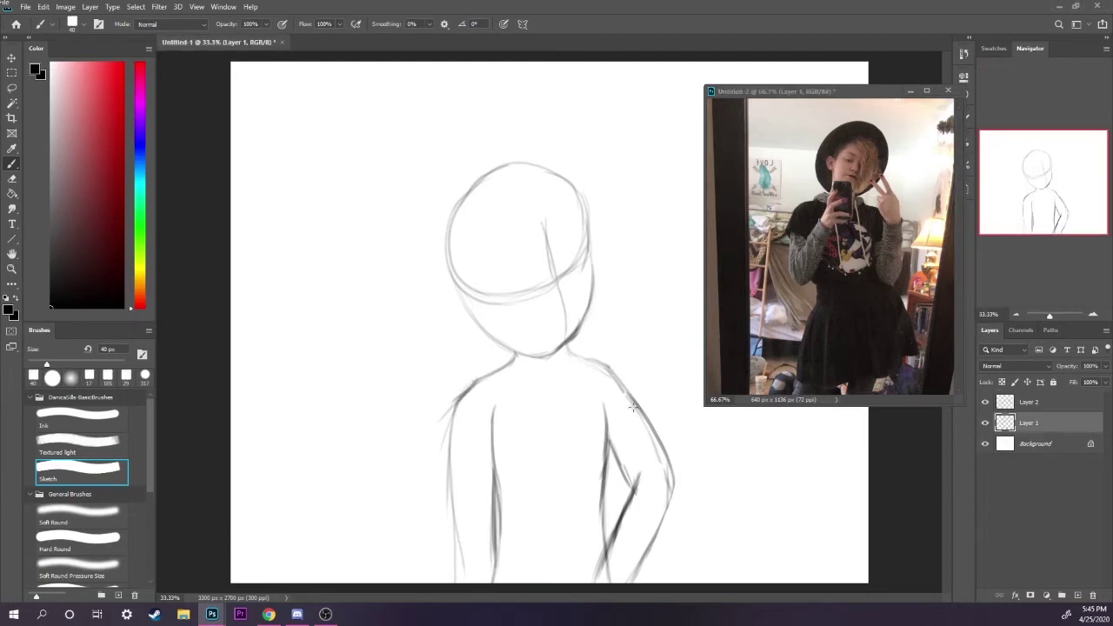
Darken the bent arm's outer contour, undo the last two strokes and redraw the outer forearm line
left_click_drag(609, 372, 662, 439)
left_click_drag(675, 478, 643, 567)
key("ctrl+z")
key("ctrl+z")
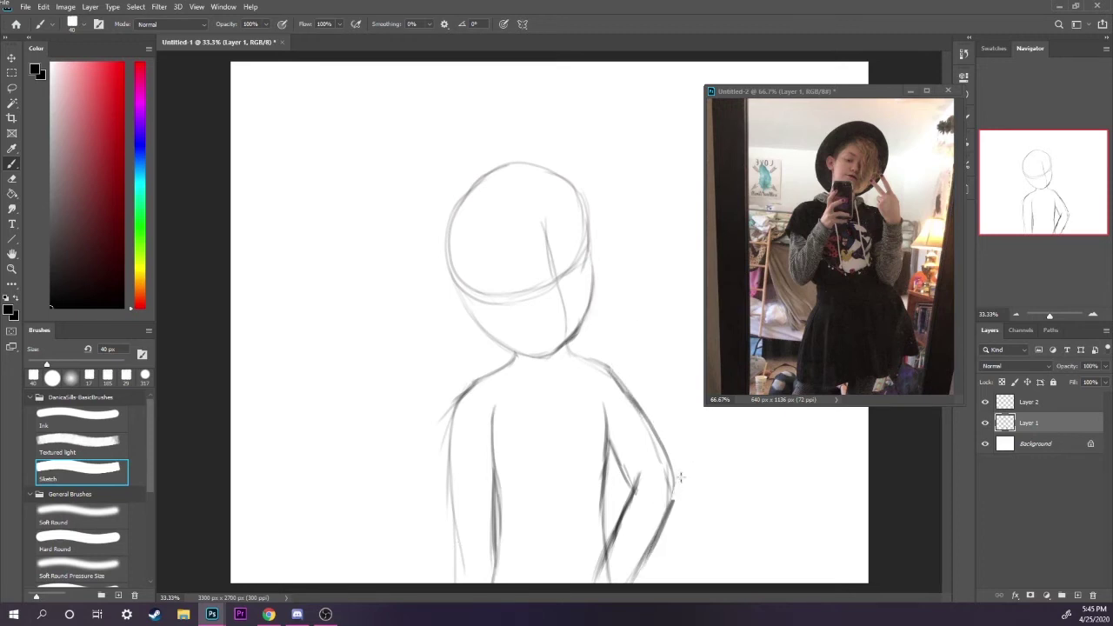
left_click_drag(673, 490, 641, 558)
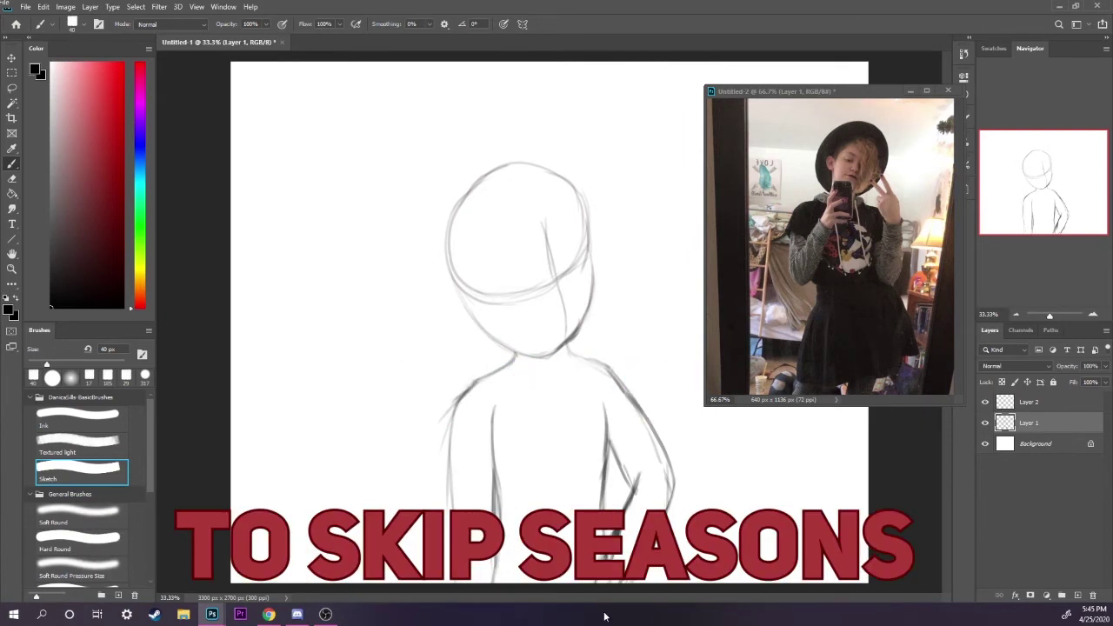
Lasso the bent forearm, stretch it to about 117% height, nudge it toward the elbow and touch up the torso line beside it
key("l")
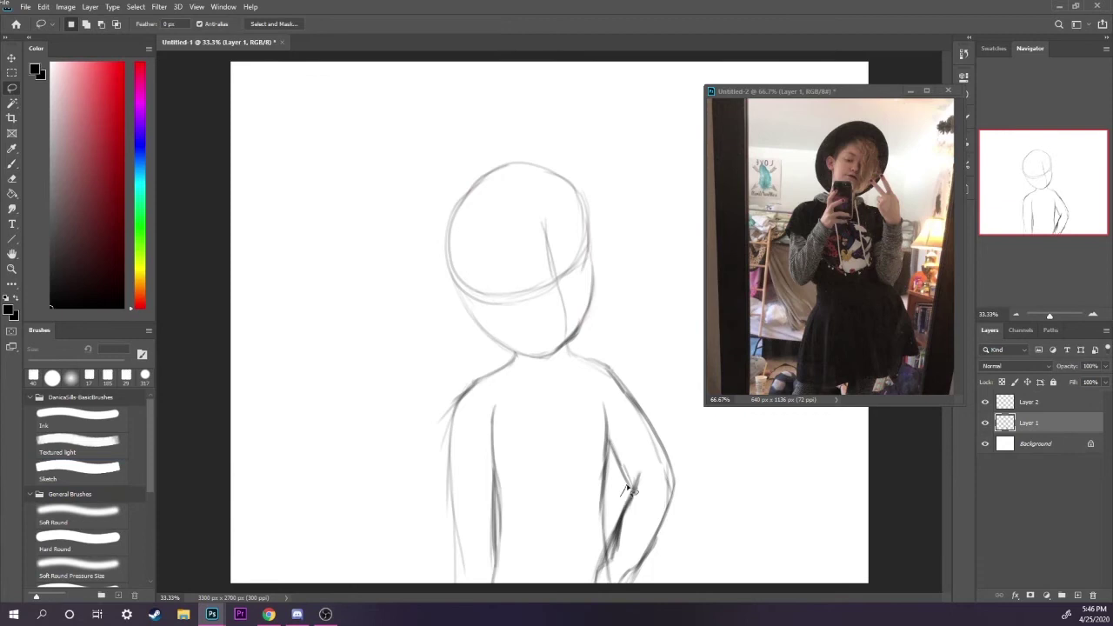
mouse_move(638, 490)
left_mouse_down()
mouse_move(656, 462)
mouse_move(688, 512)
mouse_move(645, 587)
mouse_move(588, 569)
mouse_move(605, 568)
mouse_move(628, 492)
left_mouse_up()
key("ctrl+t")
left_click_drag(636, 584, 635, 605)
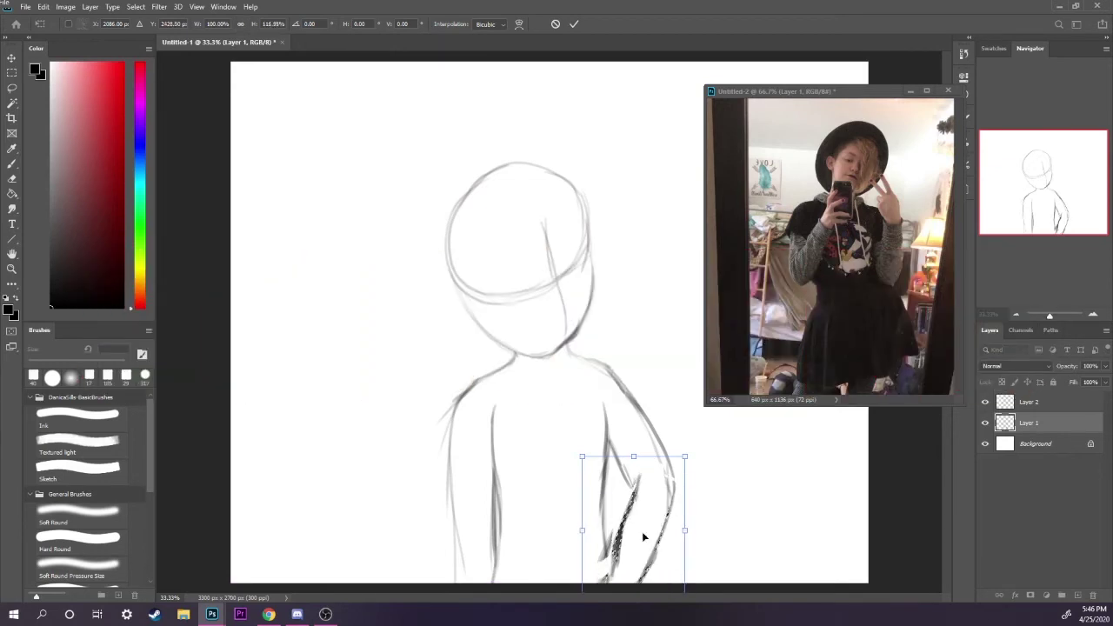
left_click_drag(644, 538, 643, 531)
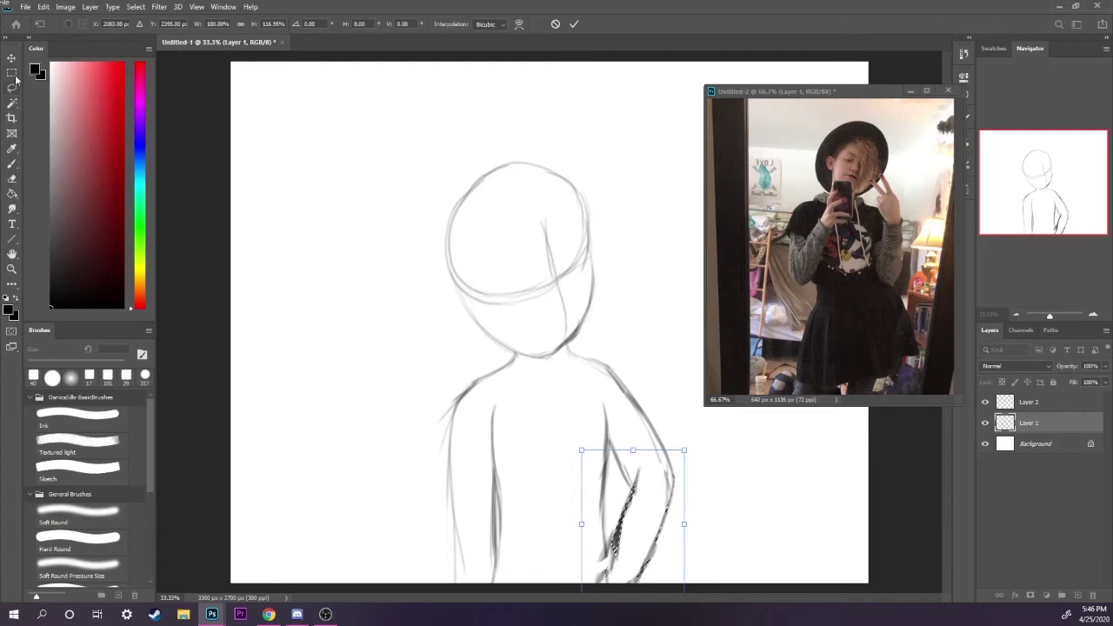
left_click(12, 87)
left_click(20, 166)
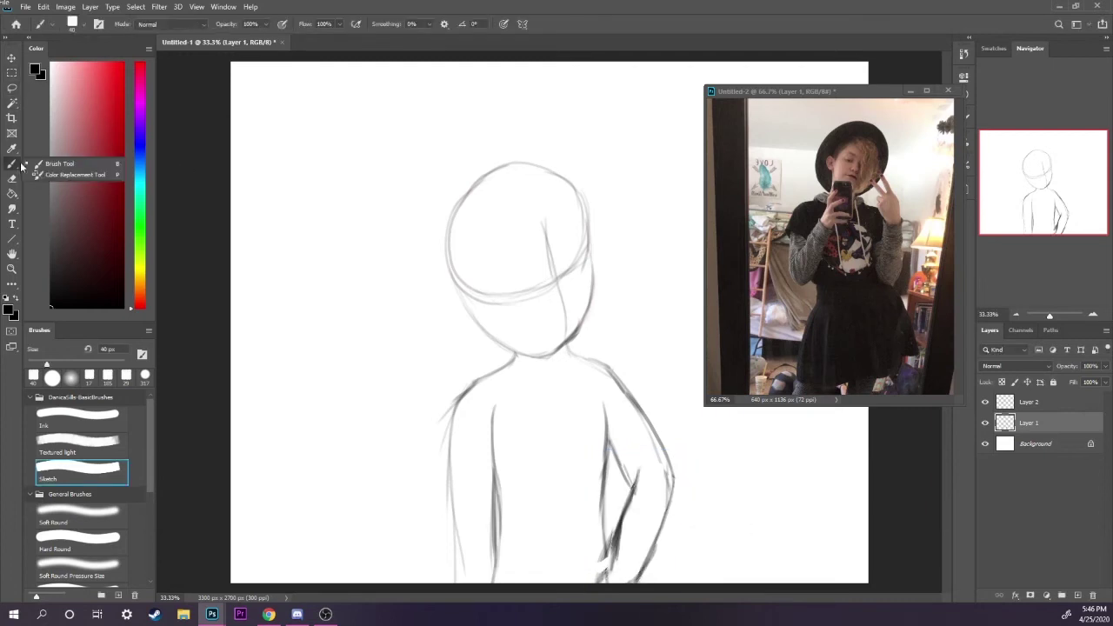
left_click_drag(603, 548, 614, 591)
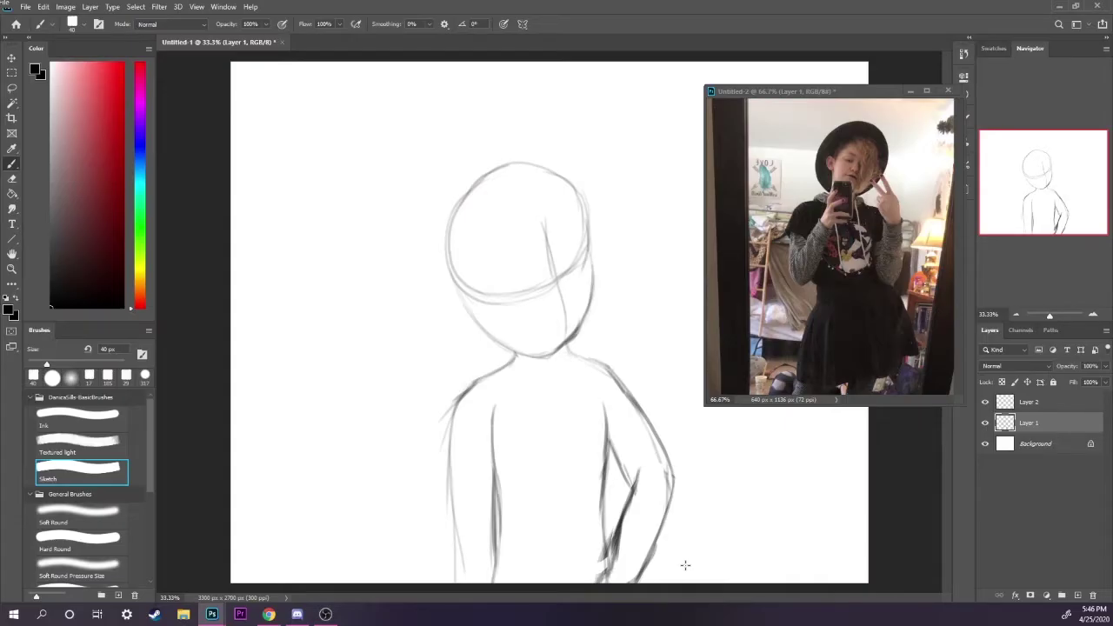
Lasso the head, scale it to about 93% width and 92% height, and reposition it over the neck
left_click(16, 88)
mouse_move(554, 137)
left_mouse_down()
mouse_move(476, 341)
mouse_move(514, 359)
mouse_move(574, 362)
mouse_move(579, 344)
mouse_move(603, 169)
mouse_move(553, 132)
left_mouse_up()
right_click(572, 279)
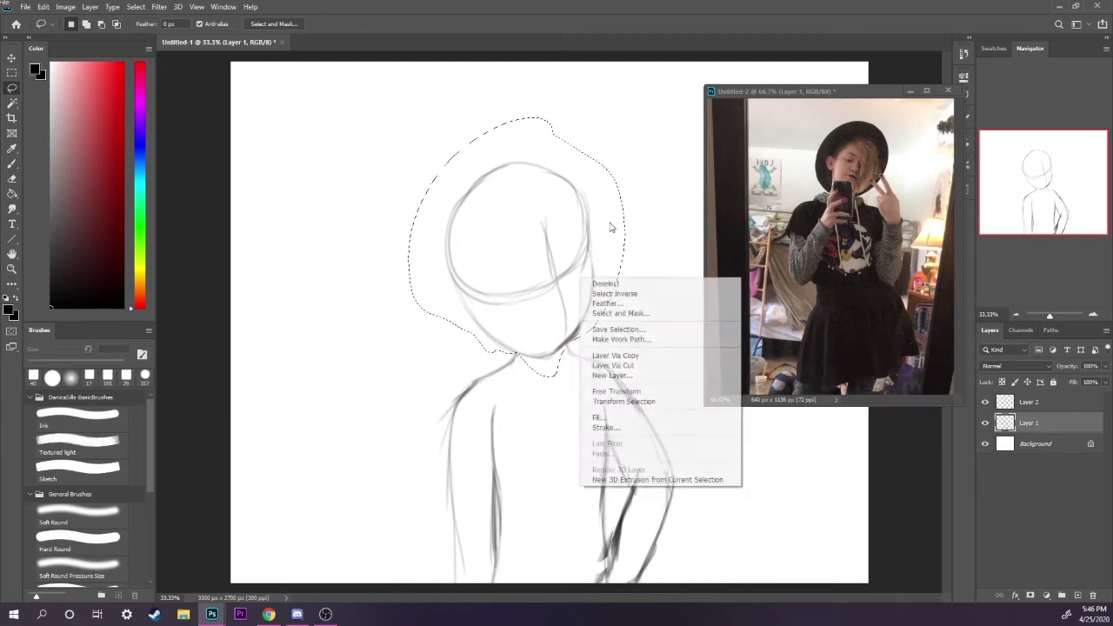
left_click(644, 392)
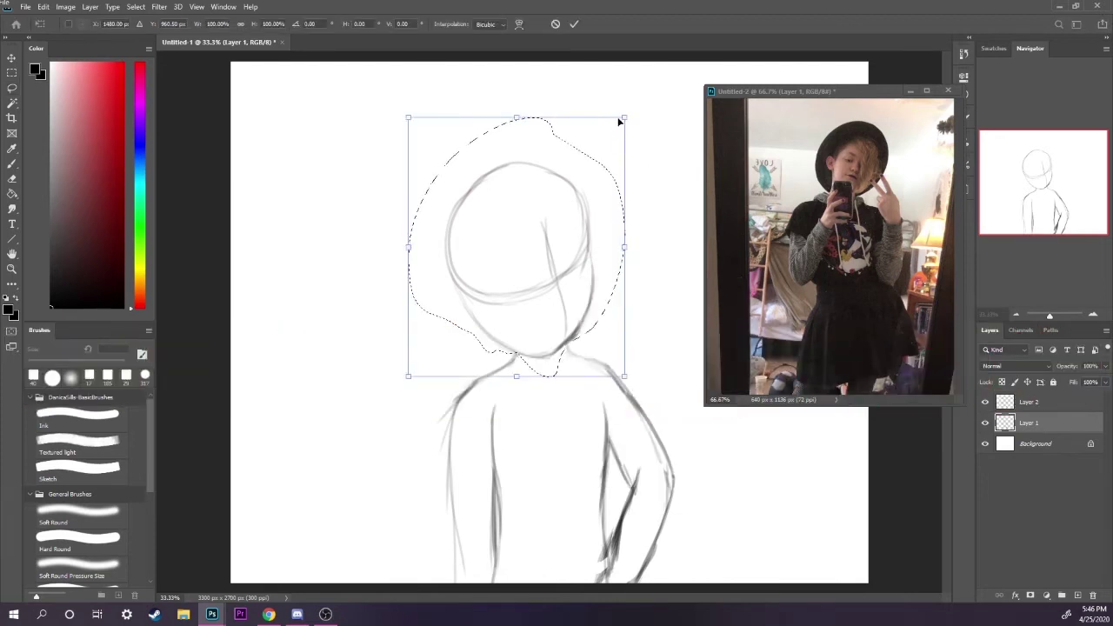
left_click_drag(621, 116, 609, 138)
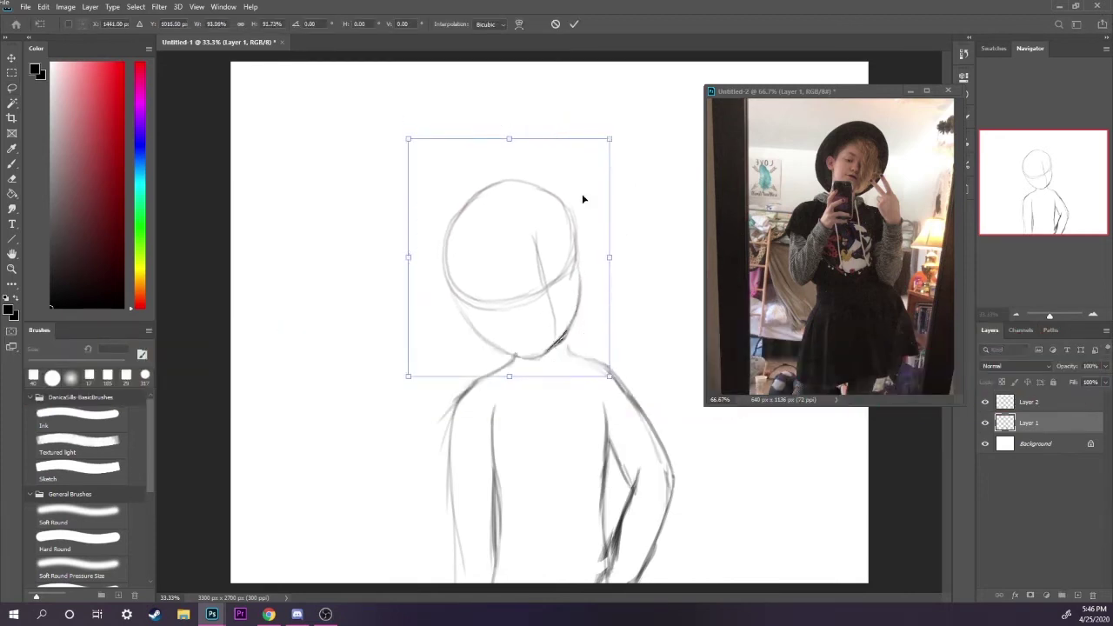
left_click_drag(583, 199, 594, 195)
left_click(12, 73)
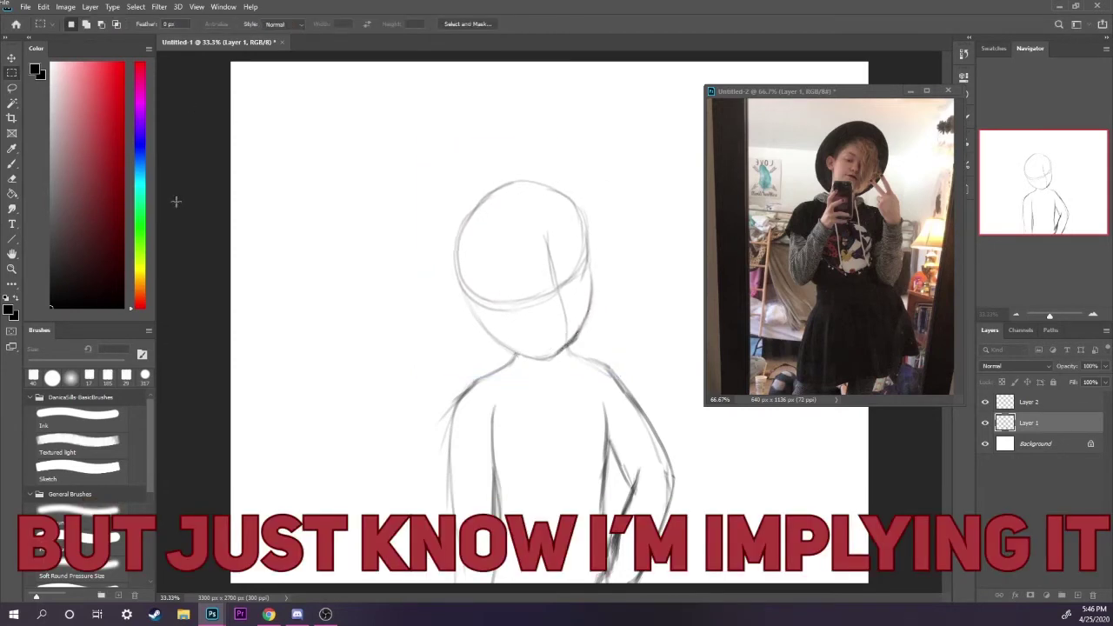
key("b")
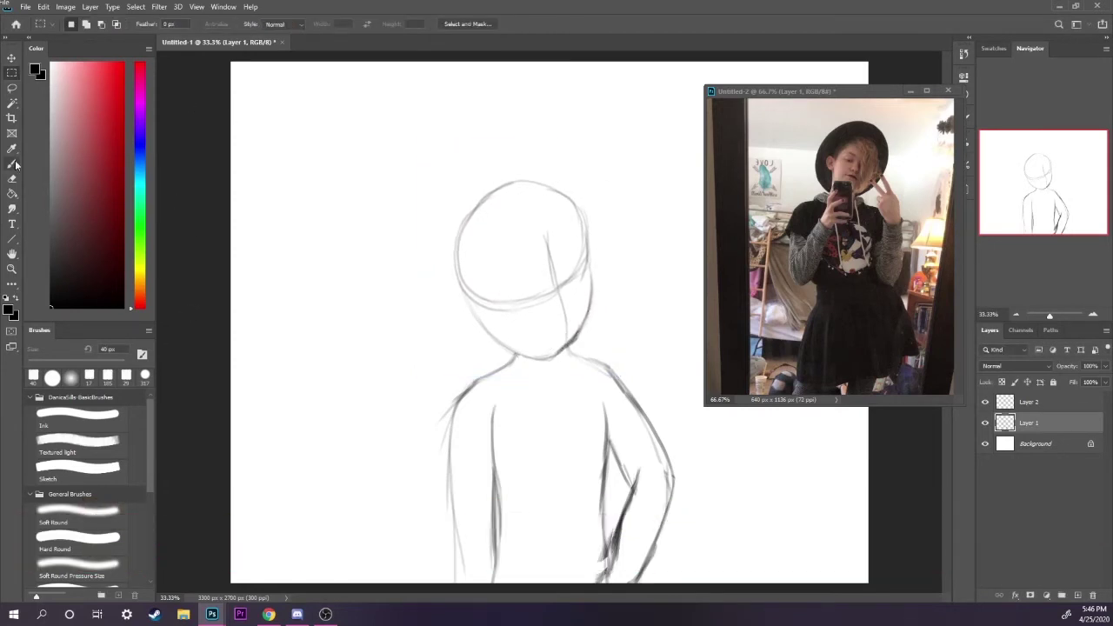
Select the whole figure with the Rectangular Marquee tool and enlarge it to about 113% with Free Transform
left_click(12, 73)
left_click_drag(356, 124, 659, 449)
right_click(539, 187)
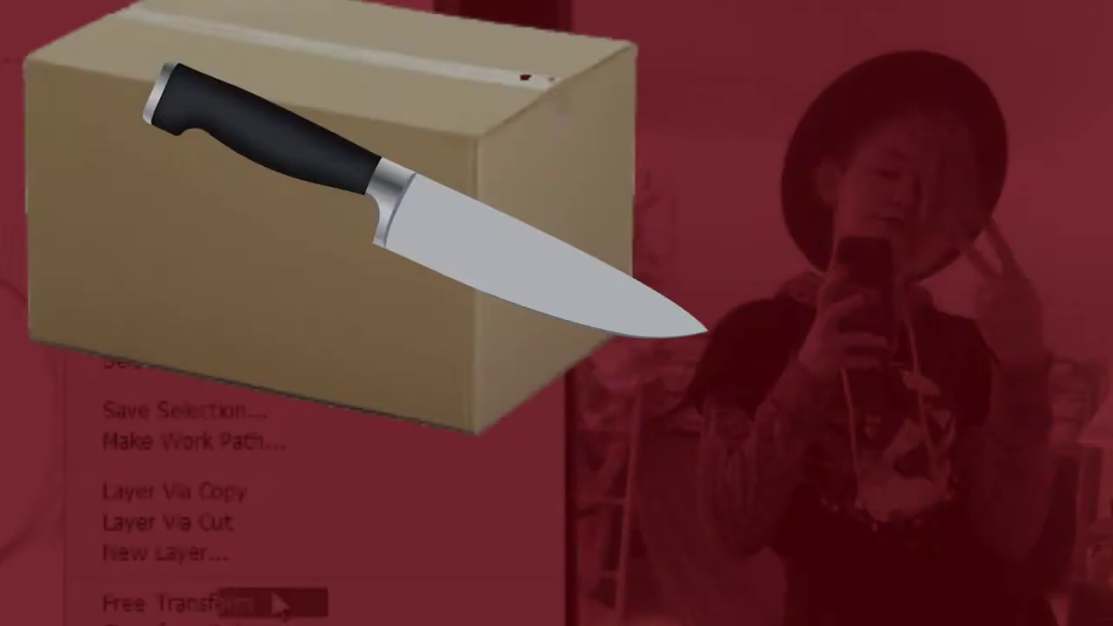
left_click(283, 604)
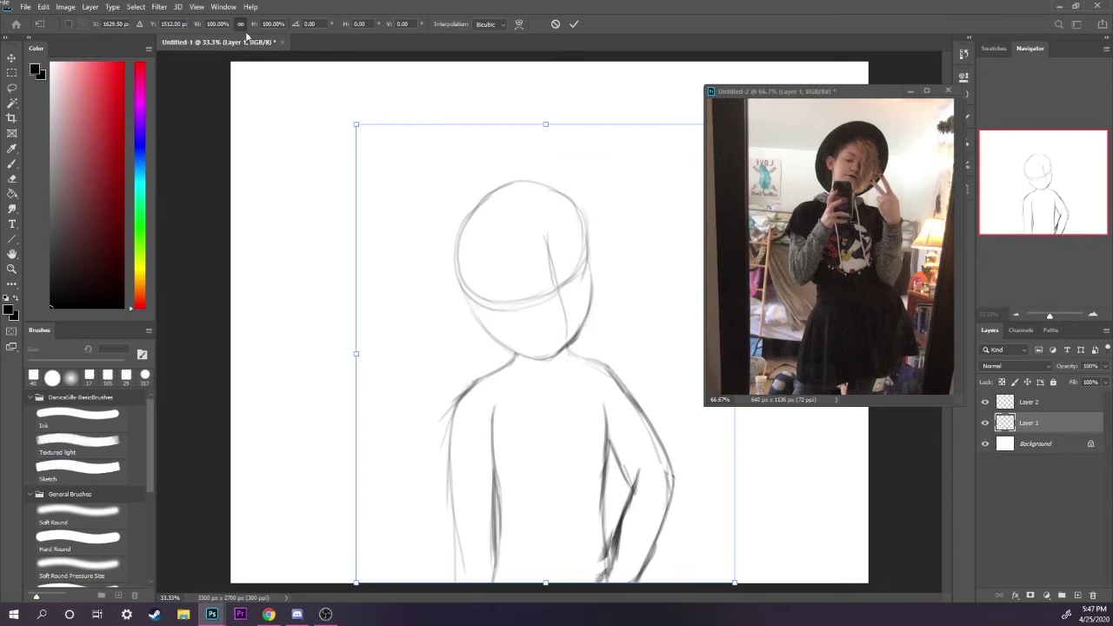
left_click_drag(356, 124, 297, 67)
left_click_drag(659, 460, 674, 440)
Lasso the body below the head, narrow it to about 96% width, realign it under the neck and deselect
left_click(12, 87)
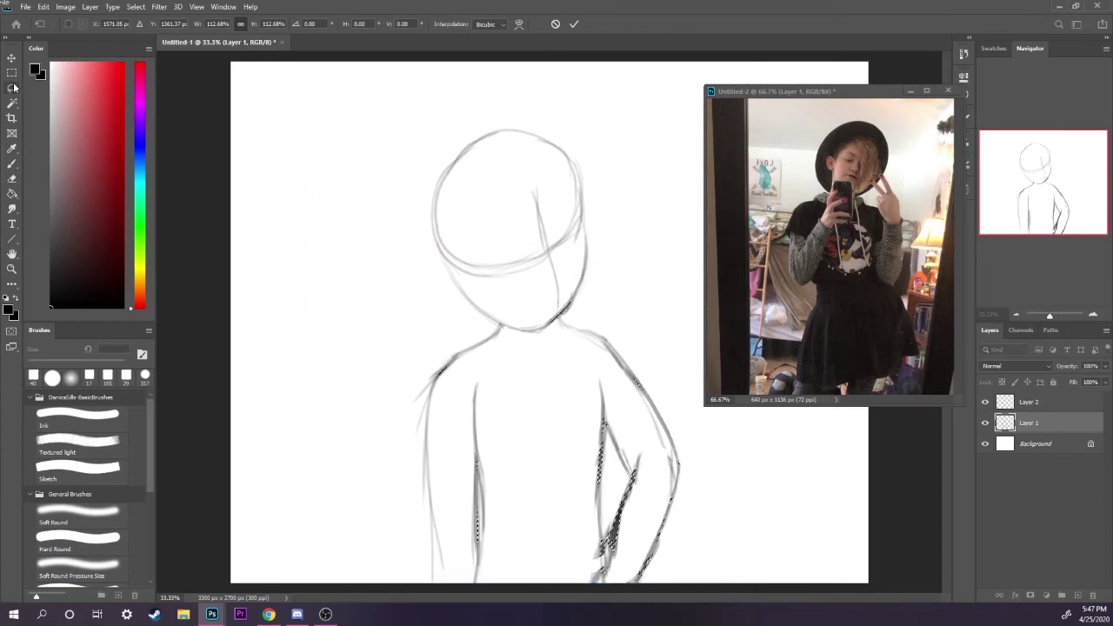
mouse_move(481, 331)
left_mouse_down()
mouse_move(555, 354)
mouse_move(562, 324)
mouse_move(651, 313)
mouse_move(709, 589)
mouse_move(450, 584)
mouse_move(416, 342)
left_mouse_up()
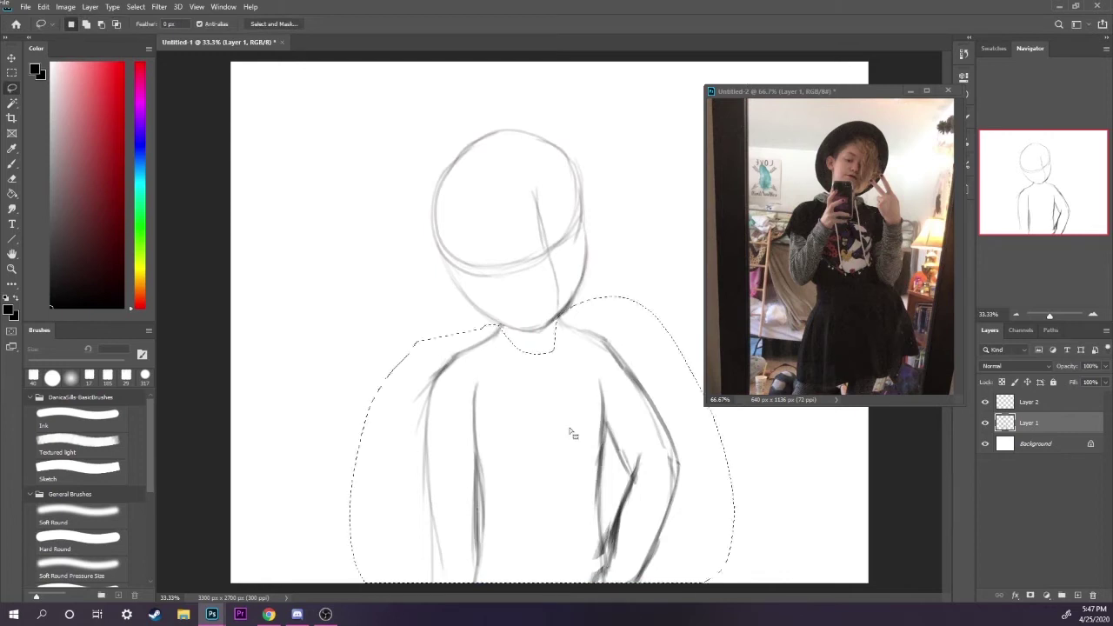
right_click(571, 427)
left_click(670, 348)
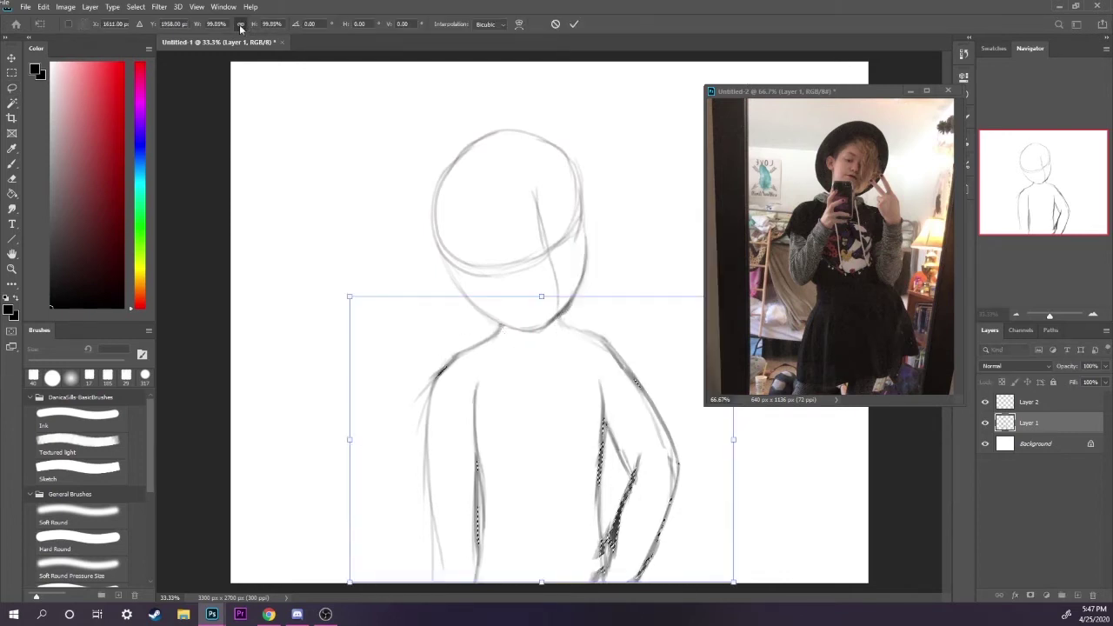
left_click_drag(349, 439, 364, 439)
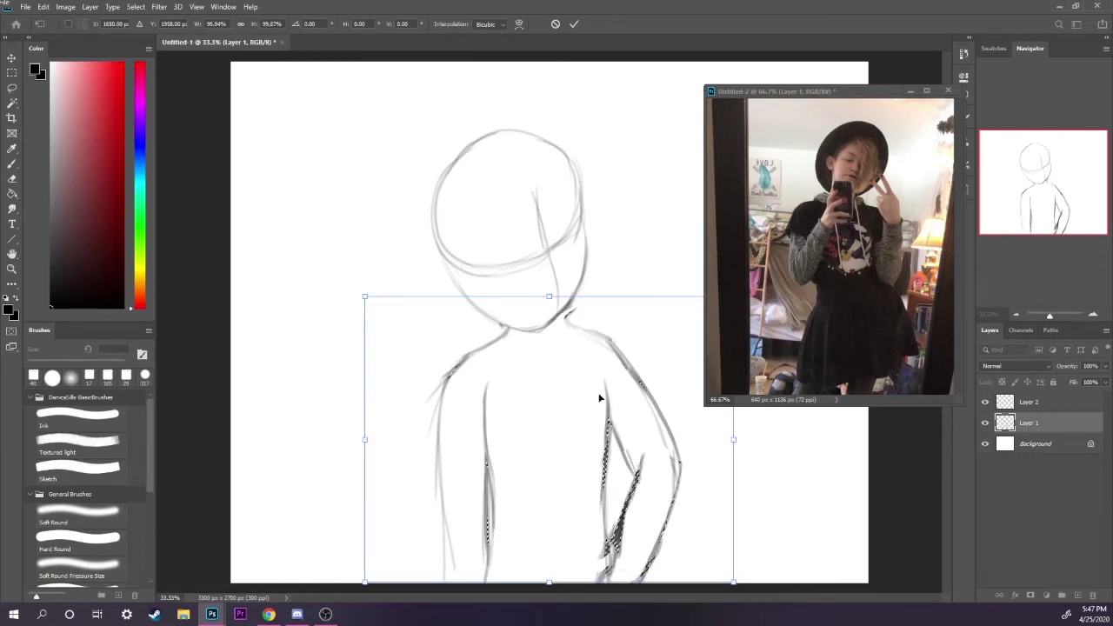
left_click_drag(621, 386, 613, 383)
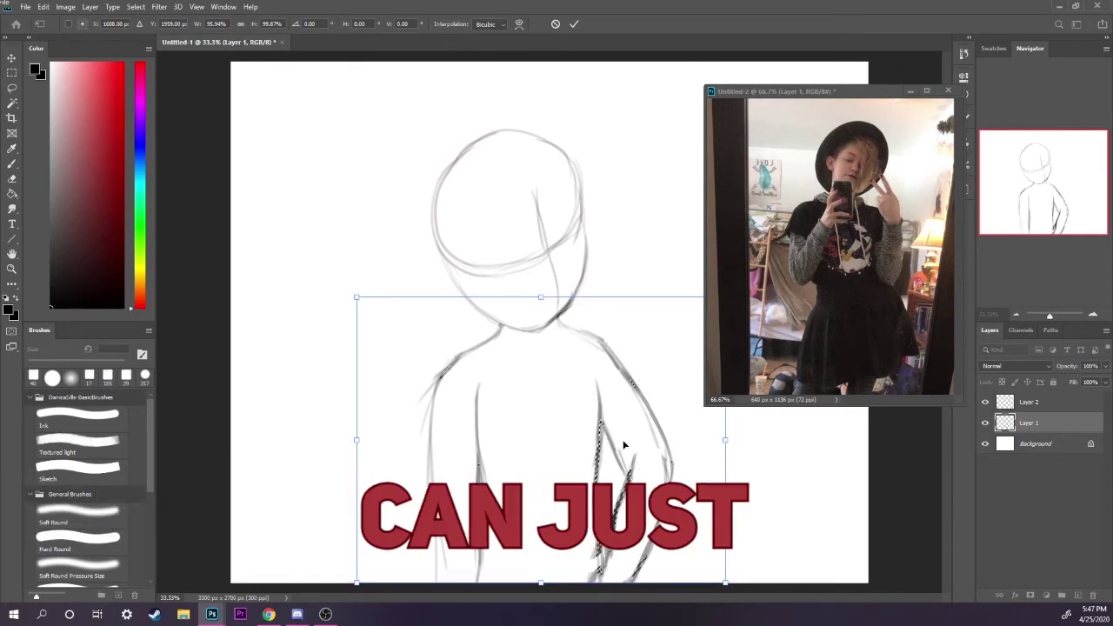
left_click(13, 73)
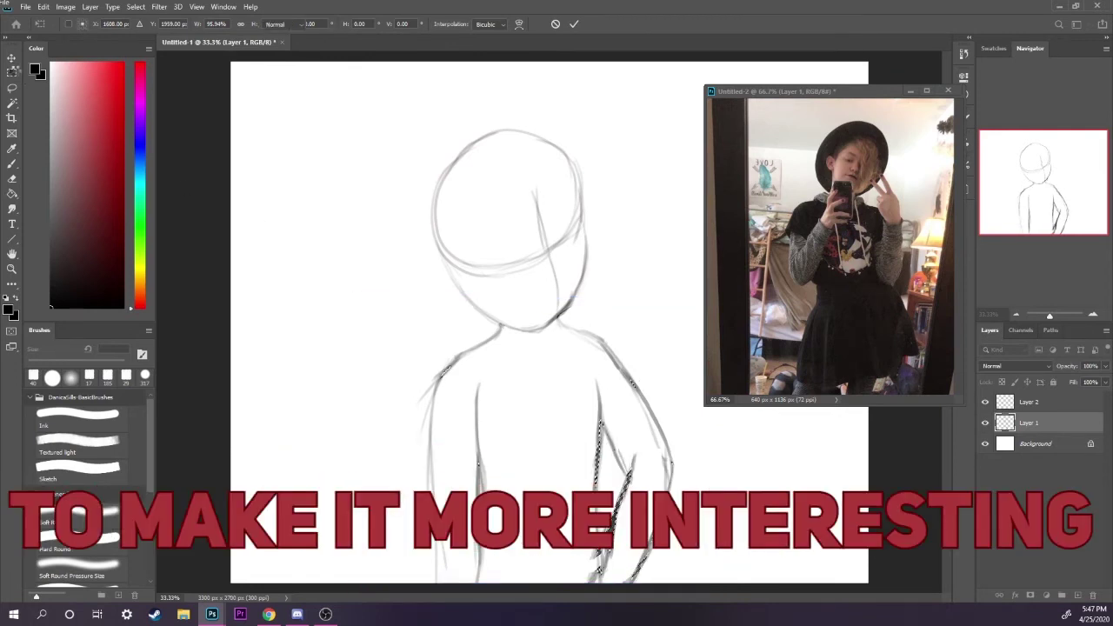
key("ctrl+d")
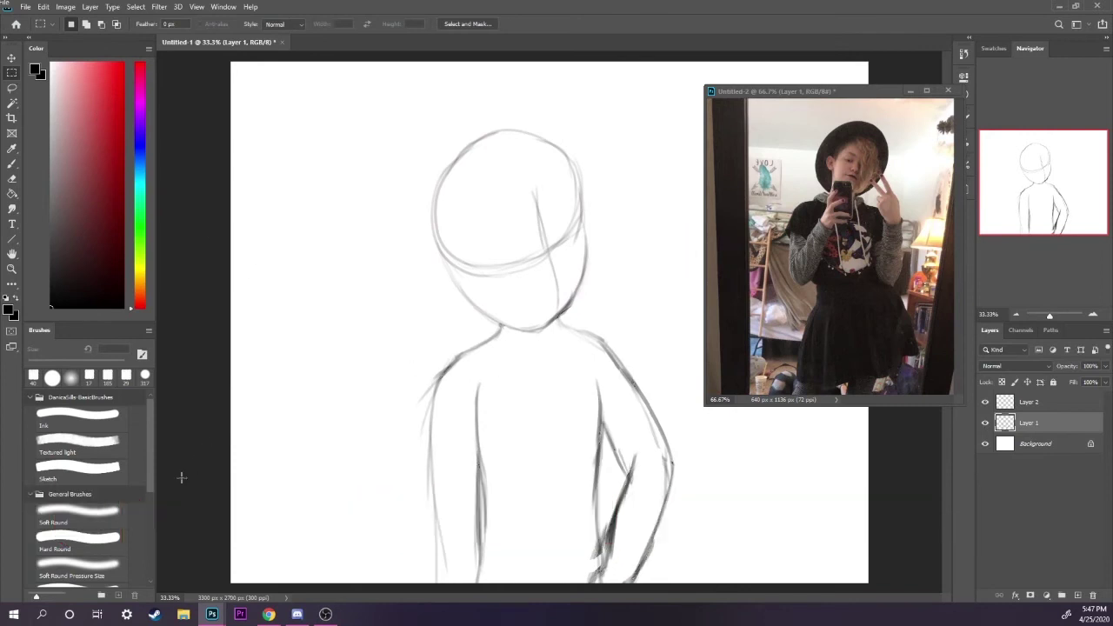
Darken the straight arm's outer line on Layer 1 with the Sketch brush
left_click(13, 163)
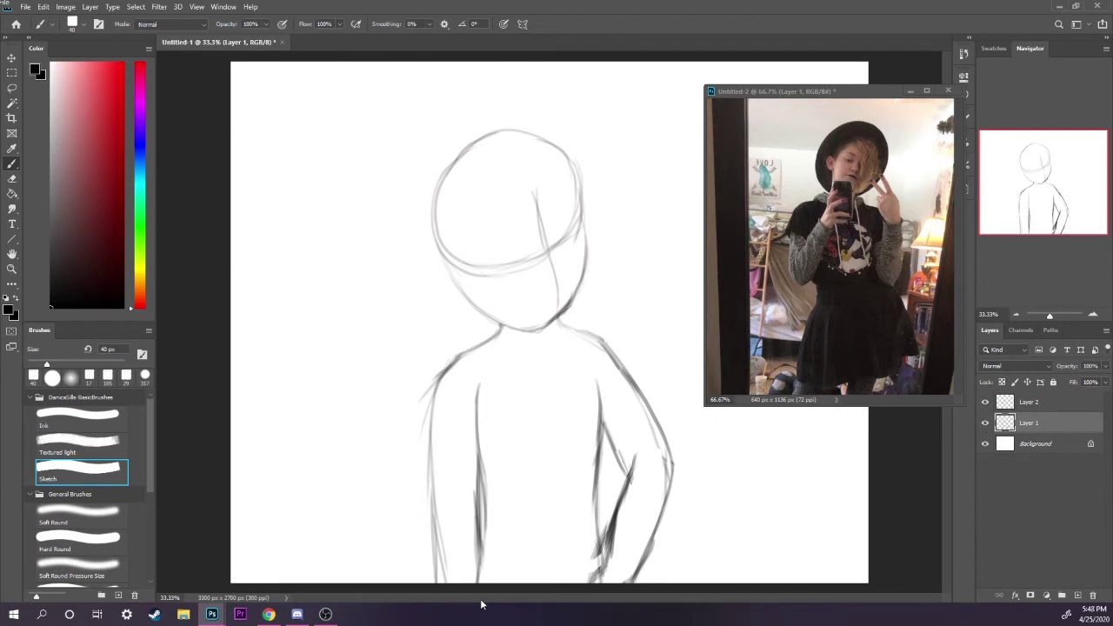
left_click_drag(429, 433, 435, 495)
left_click_drag(429, 452, 436, 520)
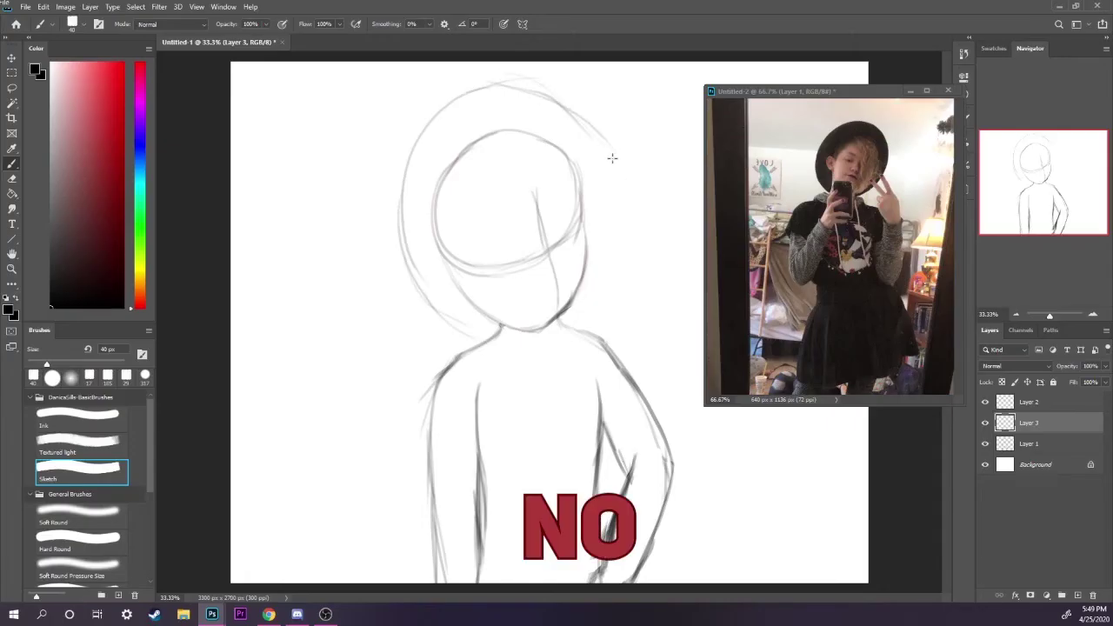
Finish the large rounded outline around the head on Layer 3, add a curve across the neck base and open the brush settings
mouse_move(627, 233)
left_mouse_down()
mouse_move(604, 298)
mouse_move(565, 328)
left_mouse_up()
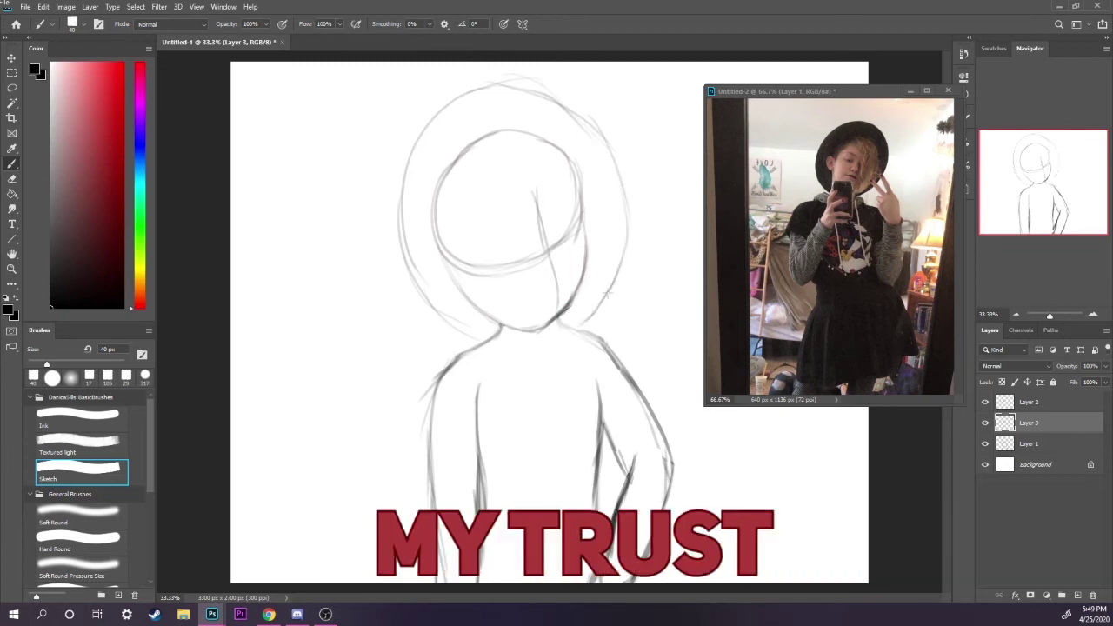
left_click_drag(499, 342, 546, 340)
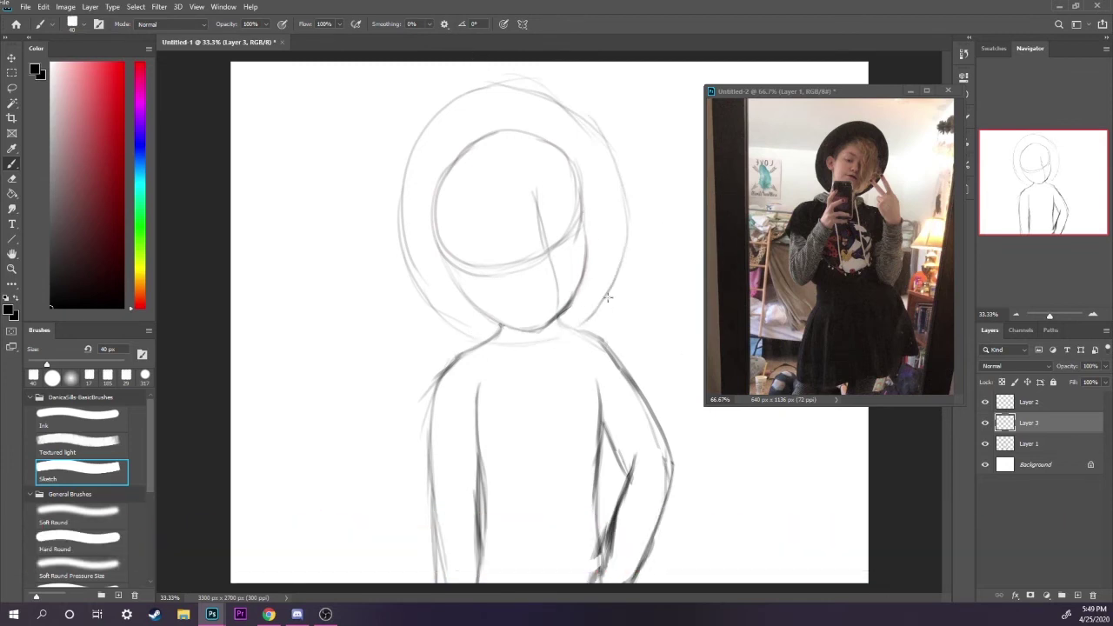
right_click(612, 174)
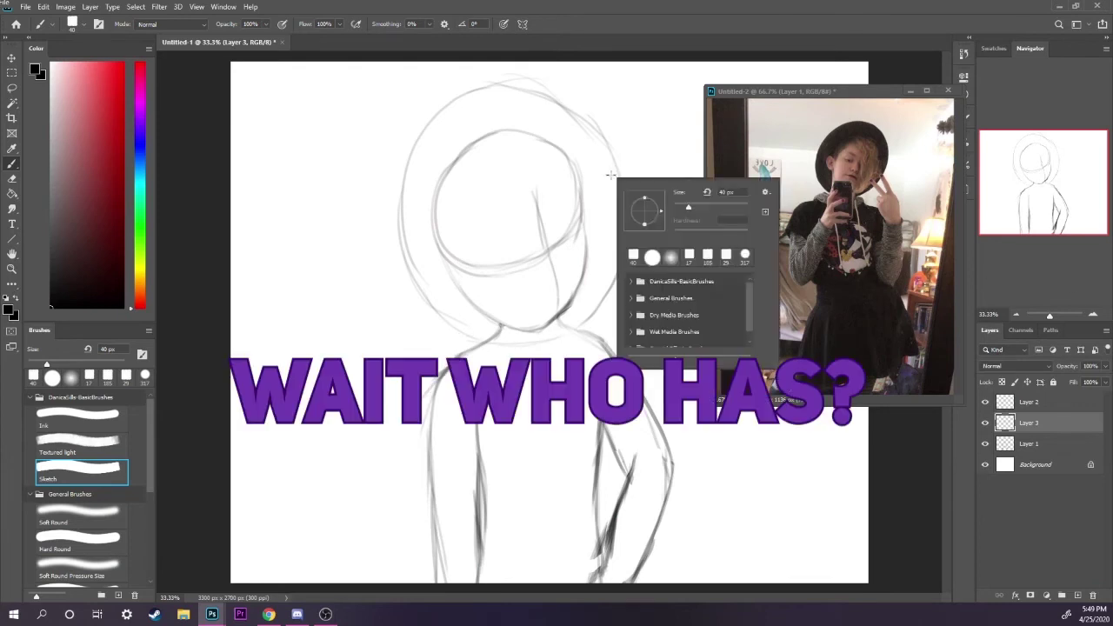
Select the rounded head outline on Layer 3 with the Rectangular Marquee and rotate it about 7° clockwise with Free Transform
key("Escape")
left_click(12, 72)
left_click_drag(372, 84, 690, 360)
left_click_drag(369, 73, 680, 408)
right_click(605, 206)
left_click(658, 314)
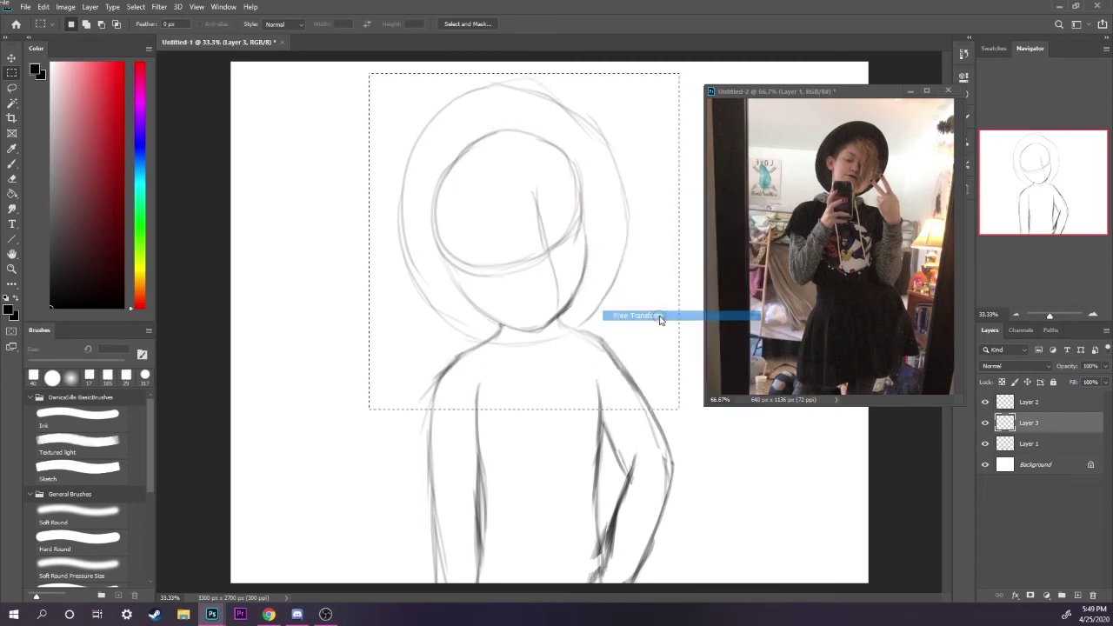
left_click_drag(689, 70, 700, 97)
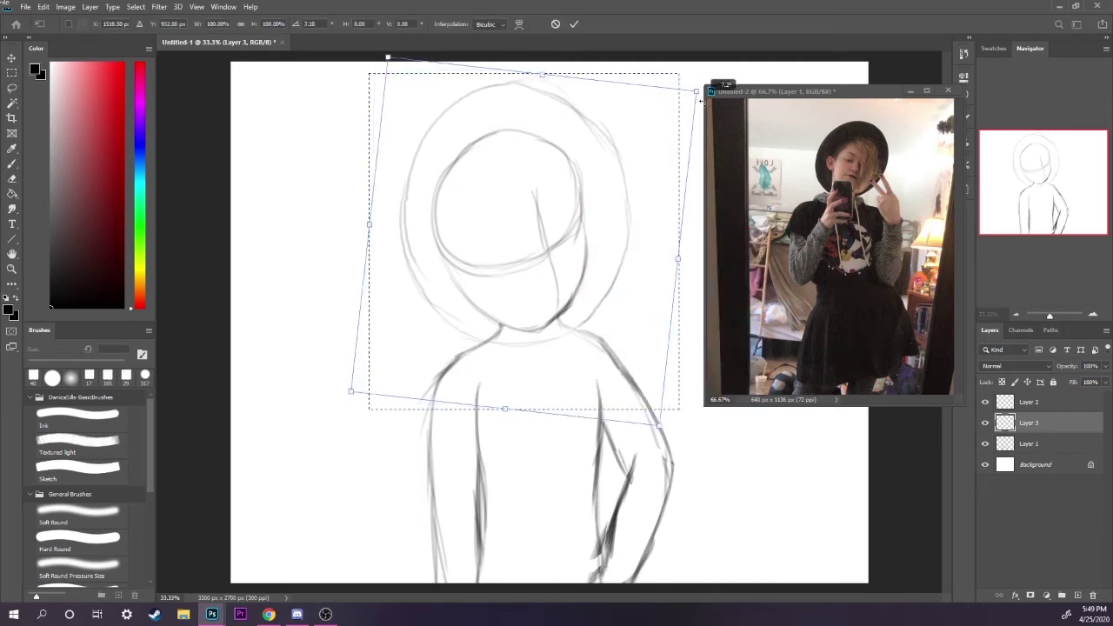
key("Return")
key("b")
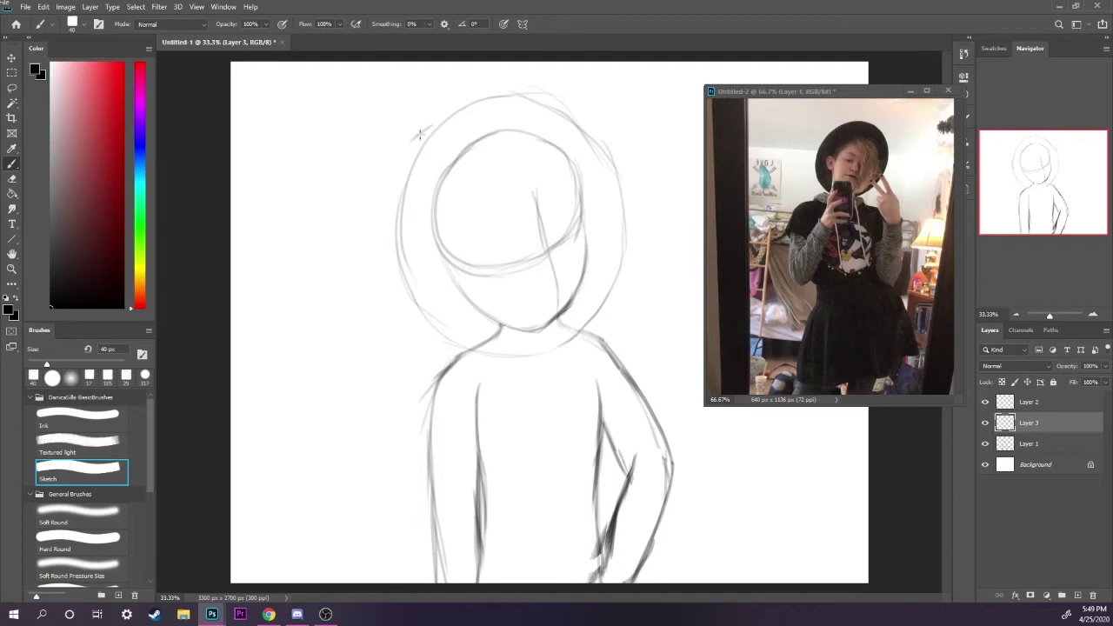
left_click_drag(432, 125, 387, 206)
left_click_drag(393, 169, 389, 249)
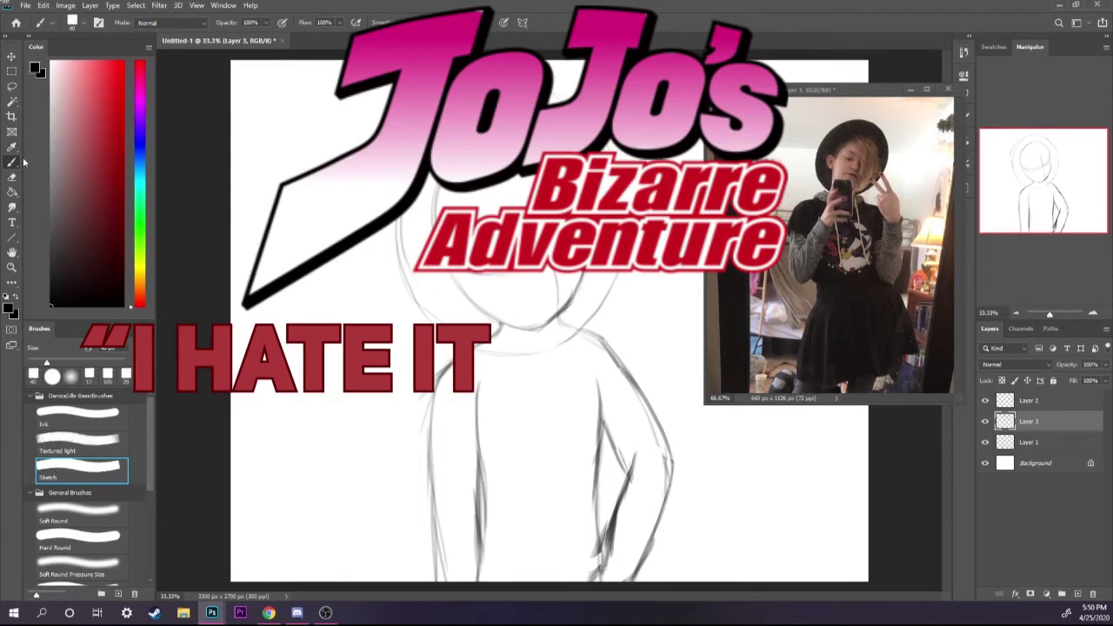
key("e")
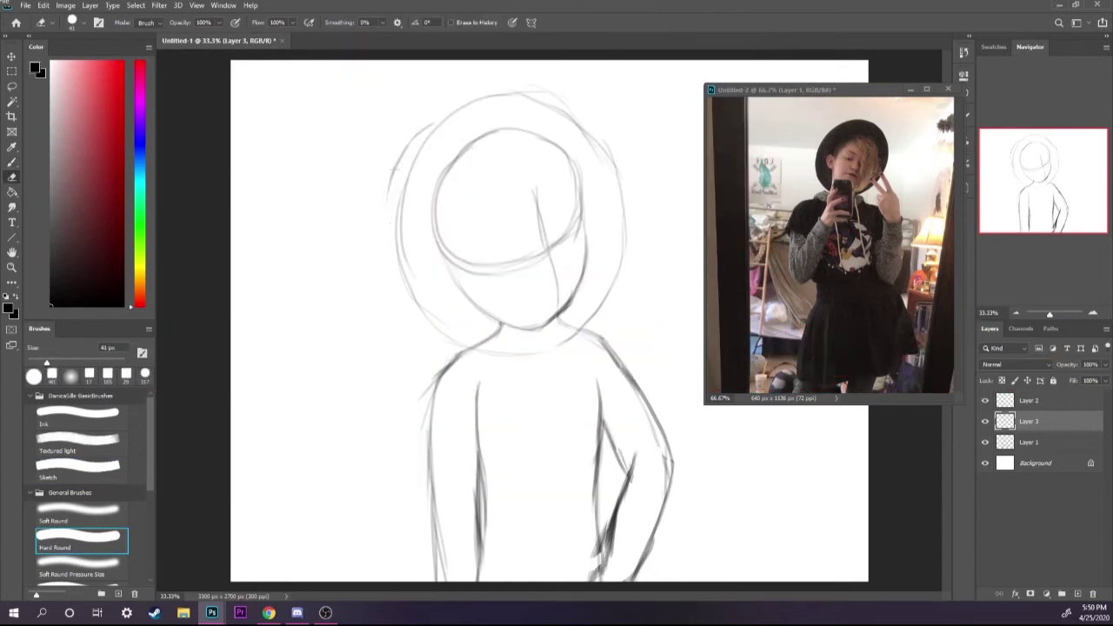
left_click_drag(391, 198, 406, 145)
left_click(12, 163)
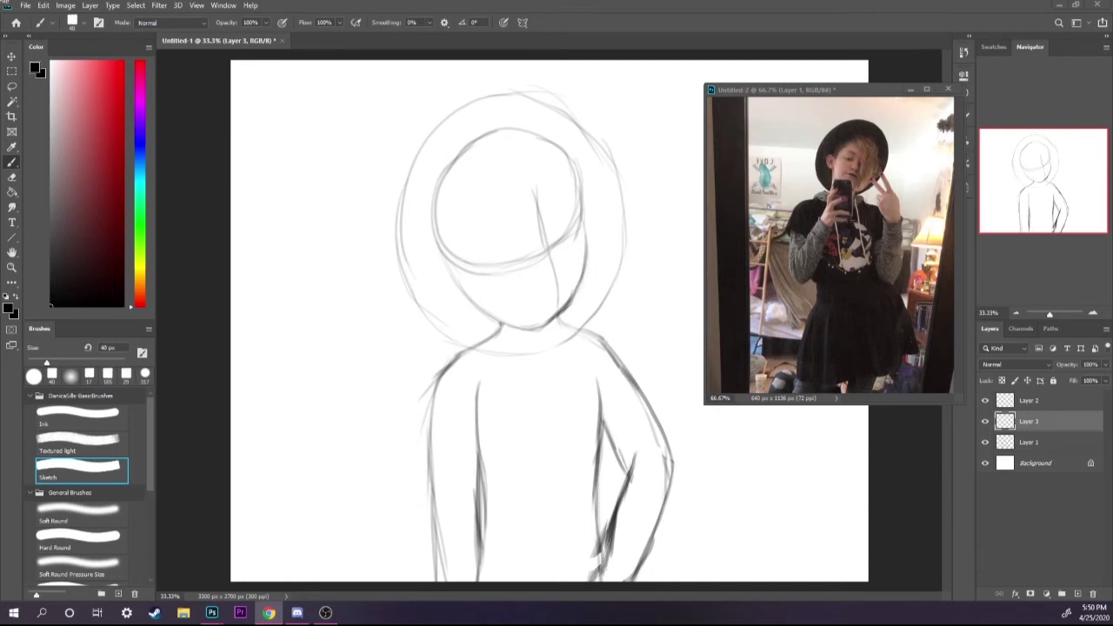
Erase the part of the rounded outline that crosses the neck base on Layer 3
left_click_drag(482, 367, 520, 348)
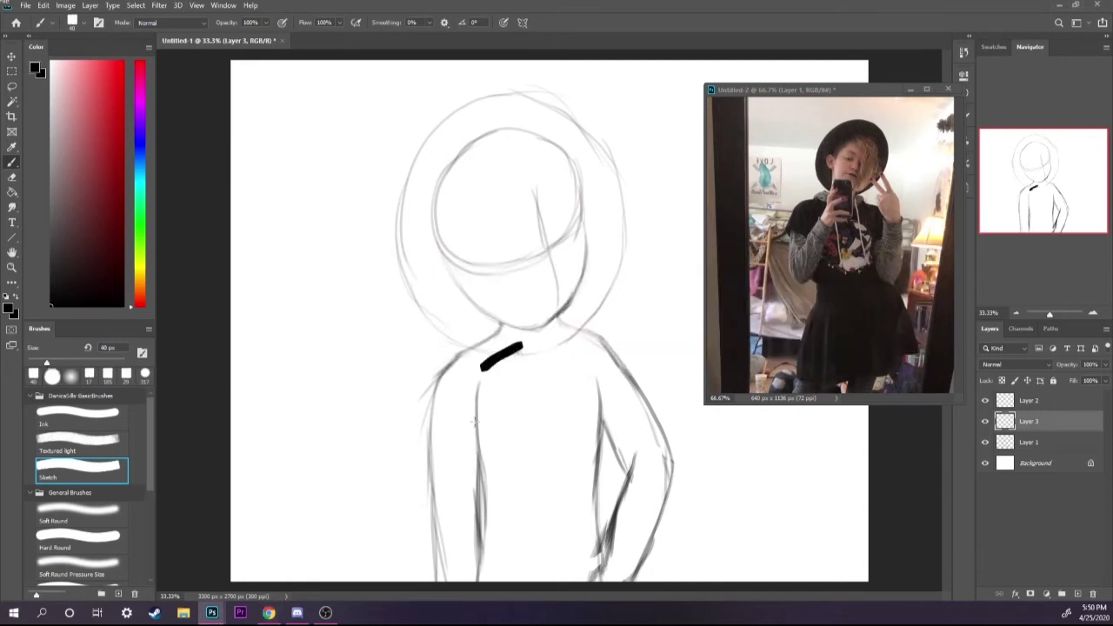
key("ctrl+z")
key("e")
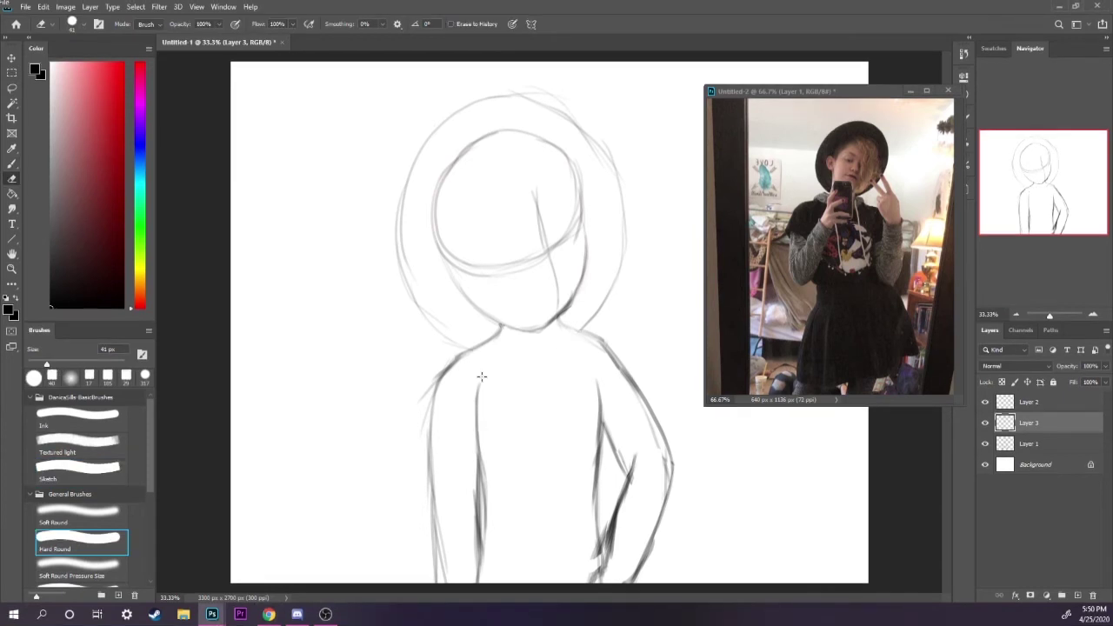
key("b")
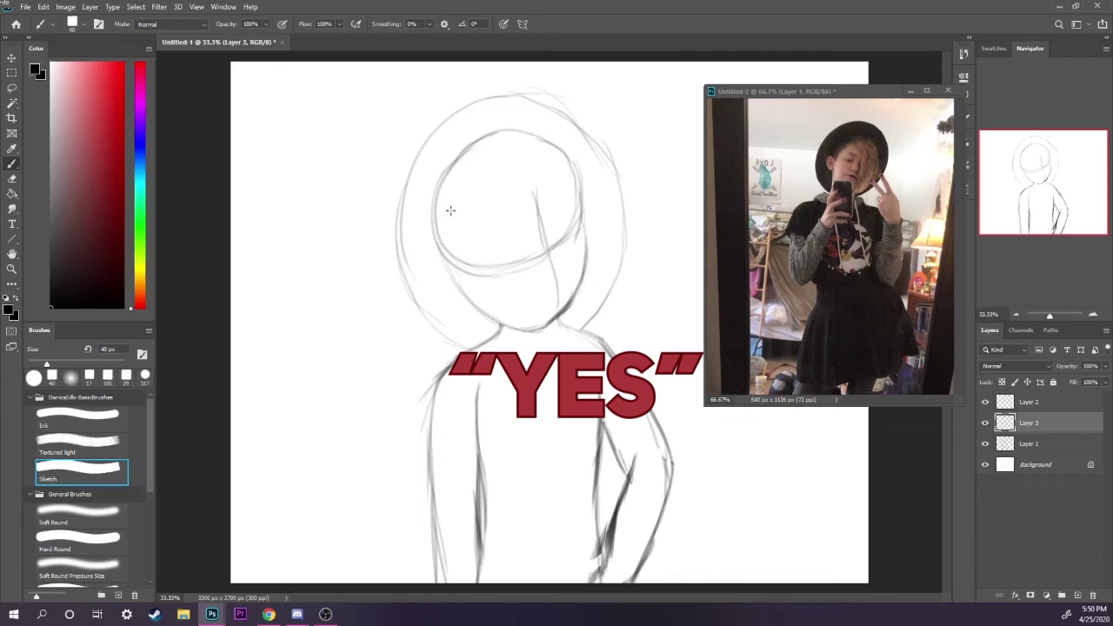
Sketch an ear on each side of the head on Layer 3 and redraw the surrounding rounded outline larger
left_click_drag(443, 241, 438, 292)
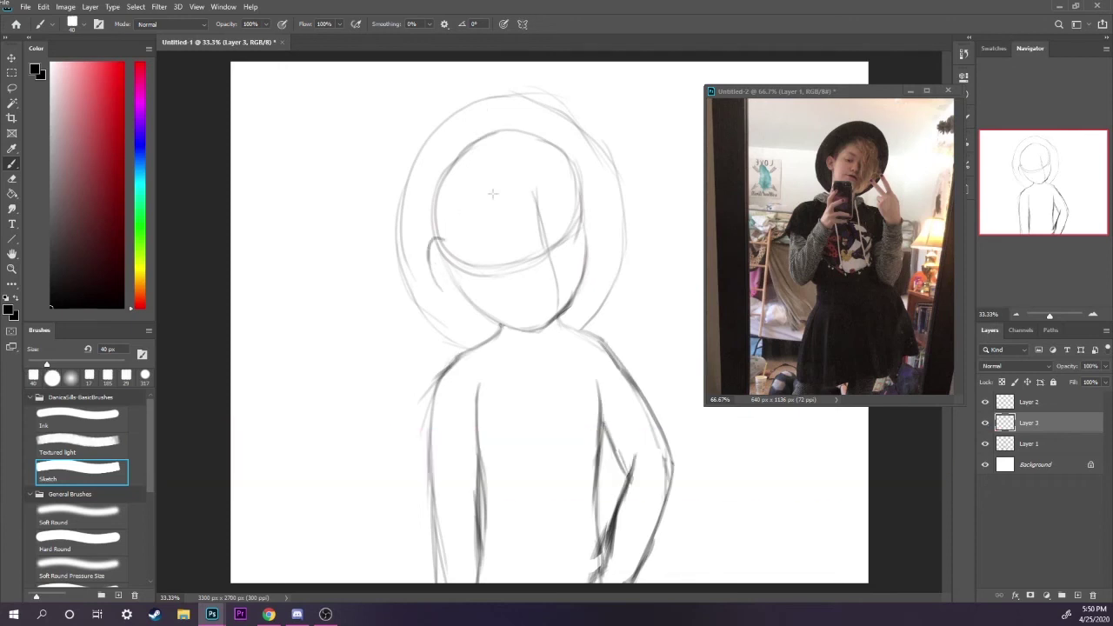
key("ctrl+z")
key("ctrl+z")
key("ctrl+z")
left_click_drag(583, 203, 588, 250)
key("ctrl+z")
left_click_drag(441, 229, 433, 244)
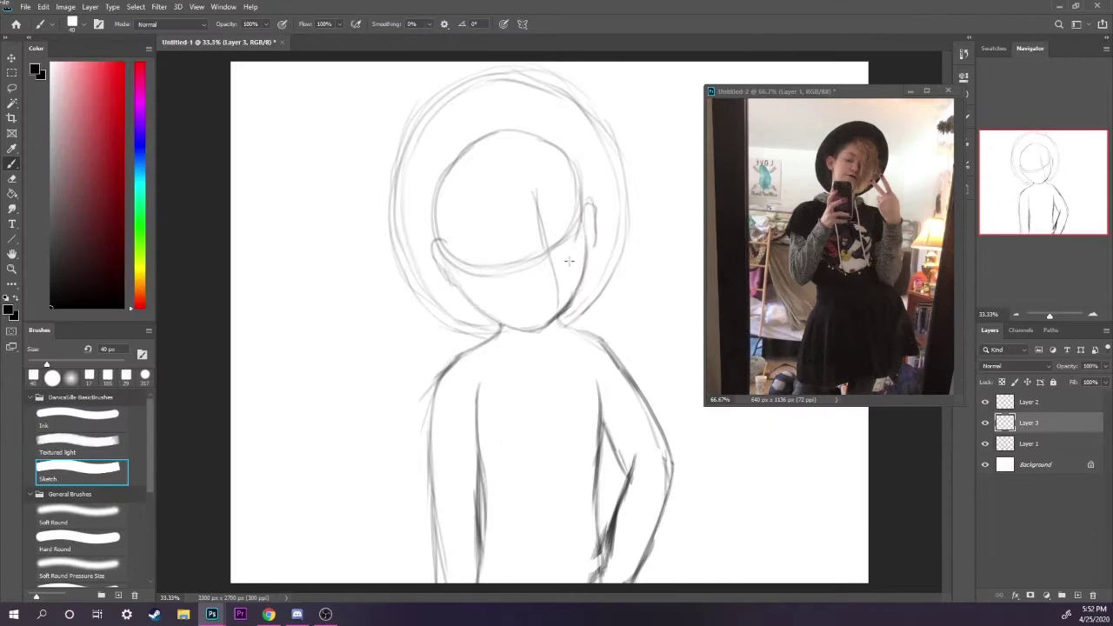
Erase the ear on the right side of the head on Layer 3
key("e")
left_click_drag(595, 190, 595, 235)
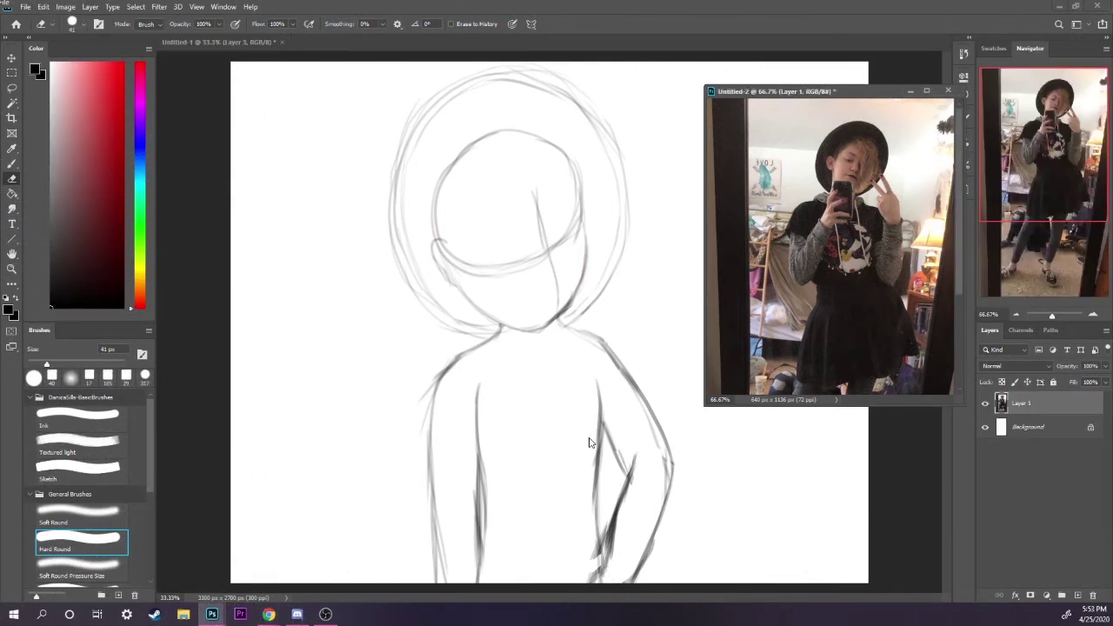
left_click(589, 443)
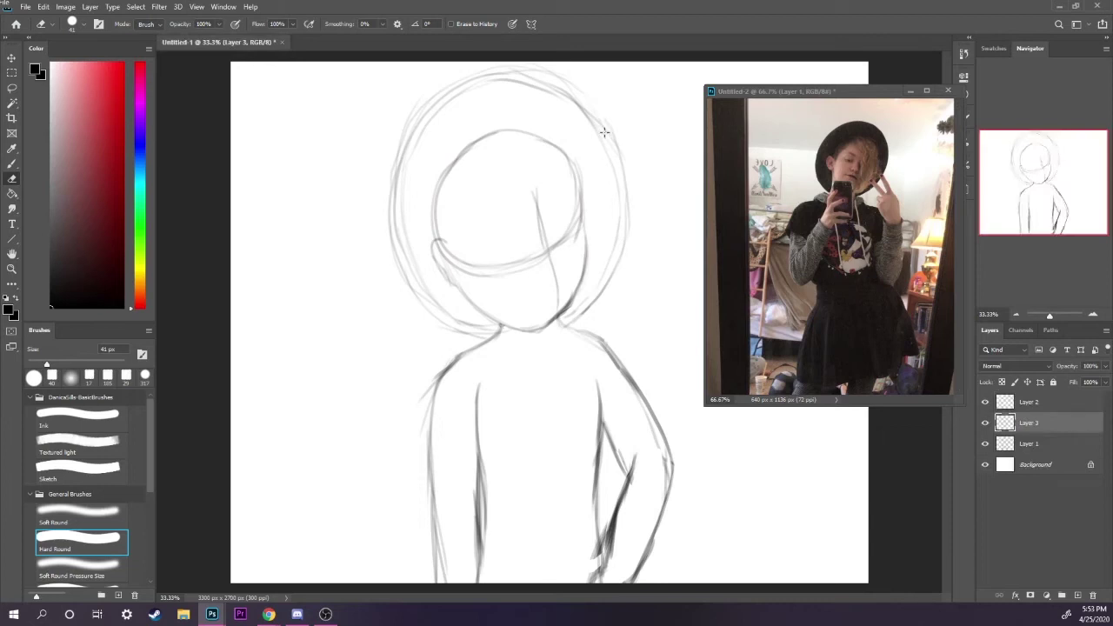
Create a new layer on top and sketch the wavy hair contour and swept fringe around the head with the Sketch brush
key("b")
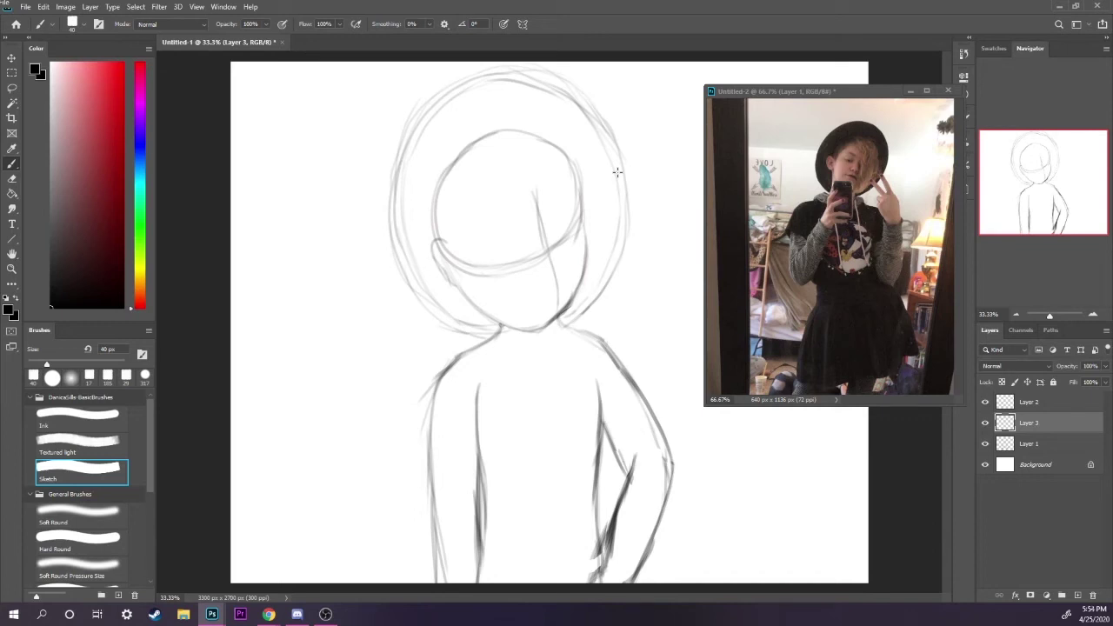
key("ctrl+shift+alt+n")
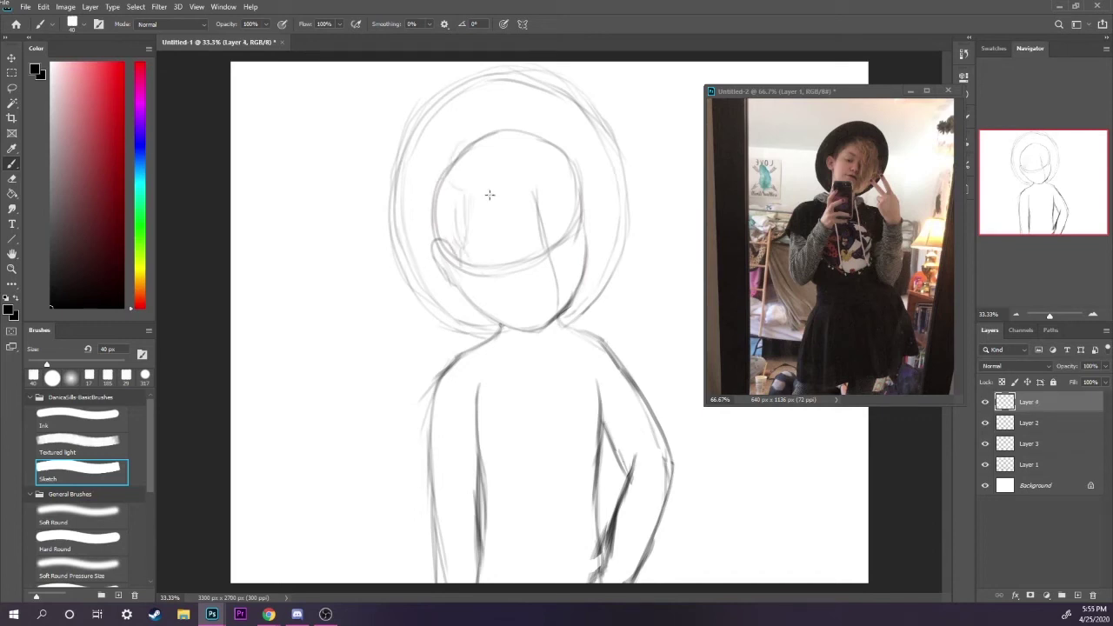
mouse_move(484, 205)
left_mouse_down()
mouse_move(526, 245)
mouse_move(570, 229)
mouse_move(595, 245)
left_mouse_up()
mouse_move(589, 191)
left_mouse_down()
mouse_move(596, 244)
mouse_move(584, 295)
left_mouse_up()
left_click_drag(575, 142, 595, 193)
left_click_drag(596, 234, 586, 295)
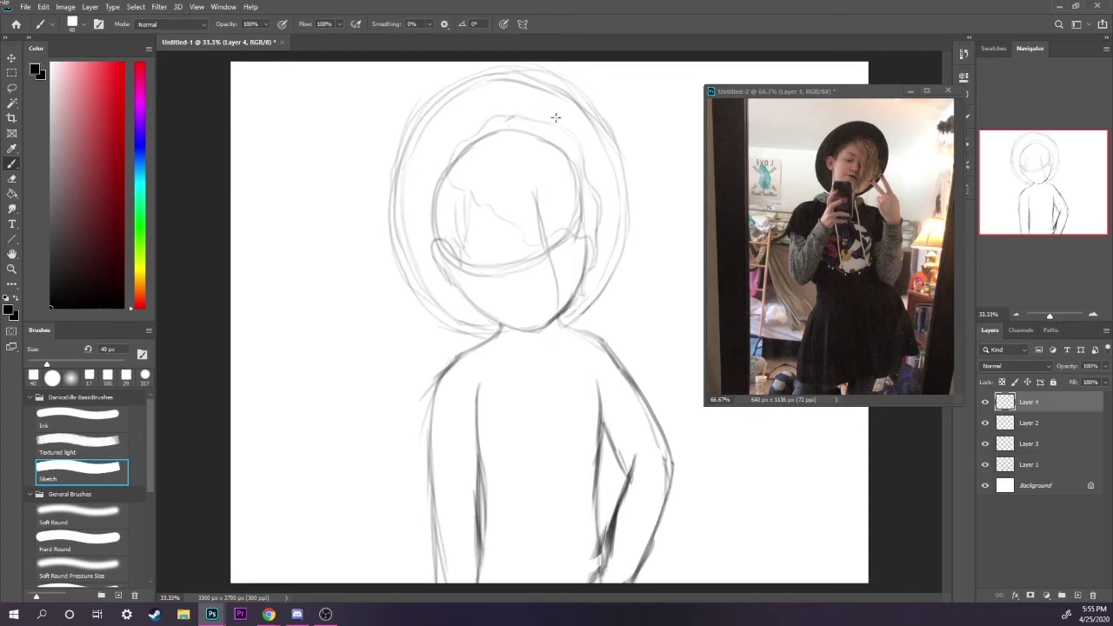
left_click_drag(578, 141, 590, 179)
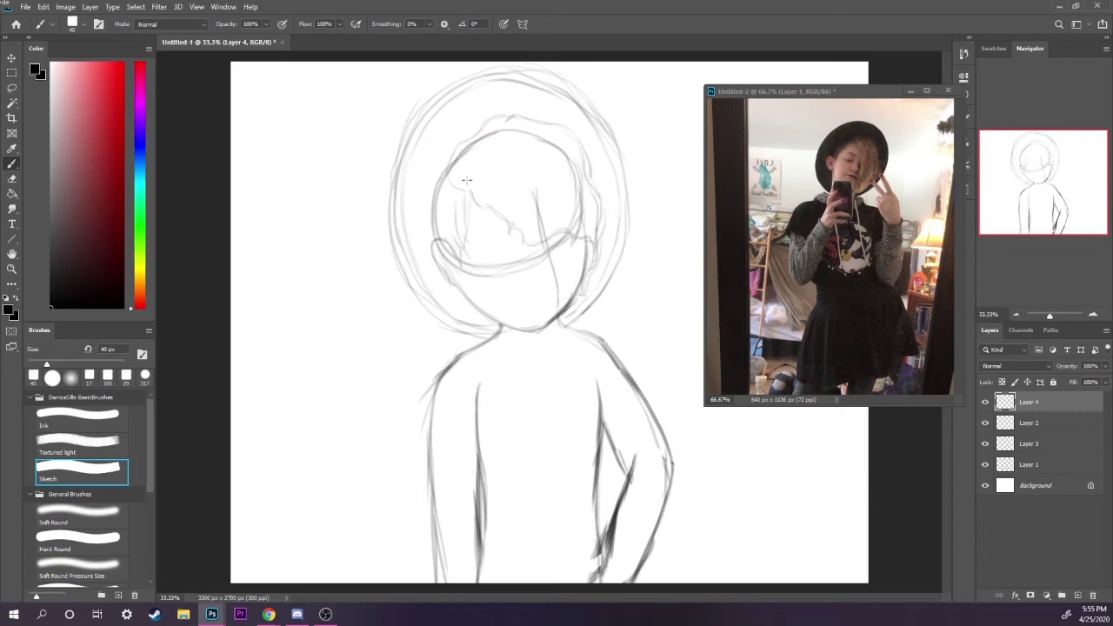
left_click_drag(457, 186, 472, 206)
left_click_drag(590, 166, 607, 198)
Sketch the eyebrows, eyes, nose and smiling mouth on Layer 4
left_click_drag(475, 234, 501, 228)
left_click_drag(583, 210, 561, 201)
left_click_drag(512, 252, 488, 255)
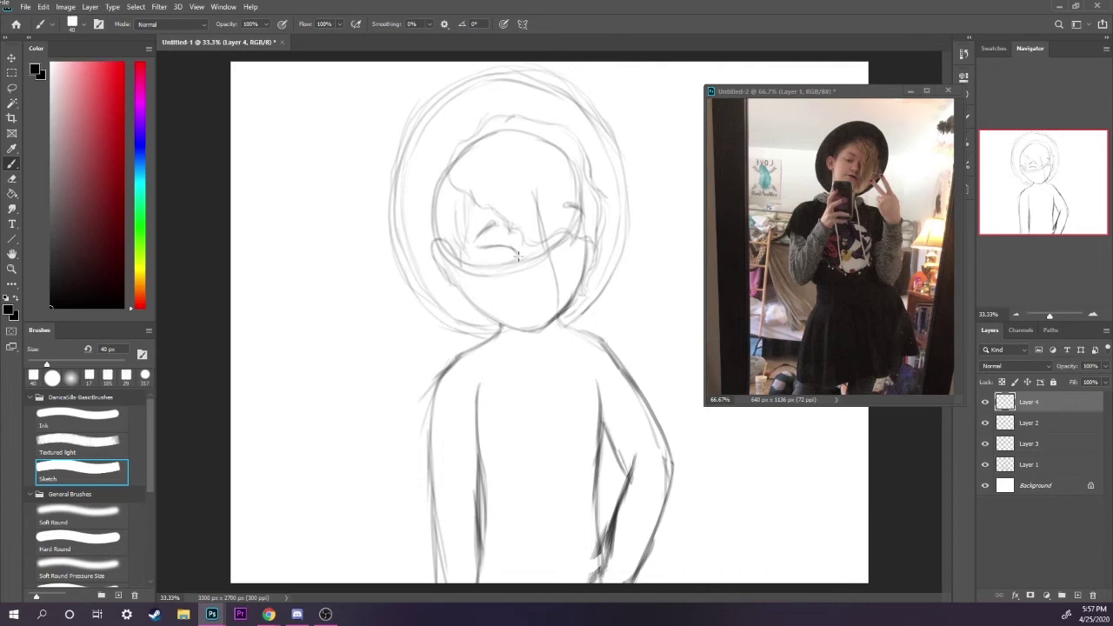
left_click_drag(519, 256, 485, 253)
left_click_drag(483, 249, 476, 247)
key("ctrl+z")
left_click_drag(496, 247, 497, 263)
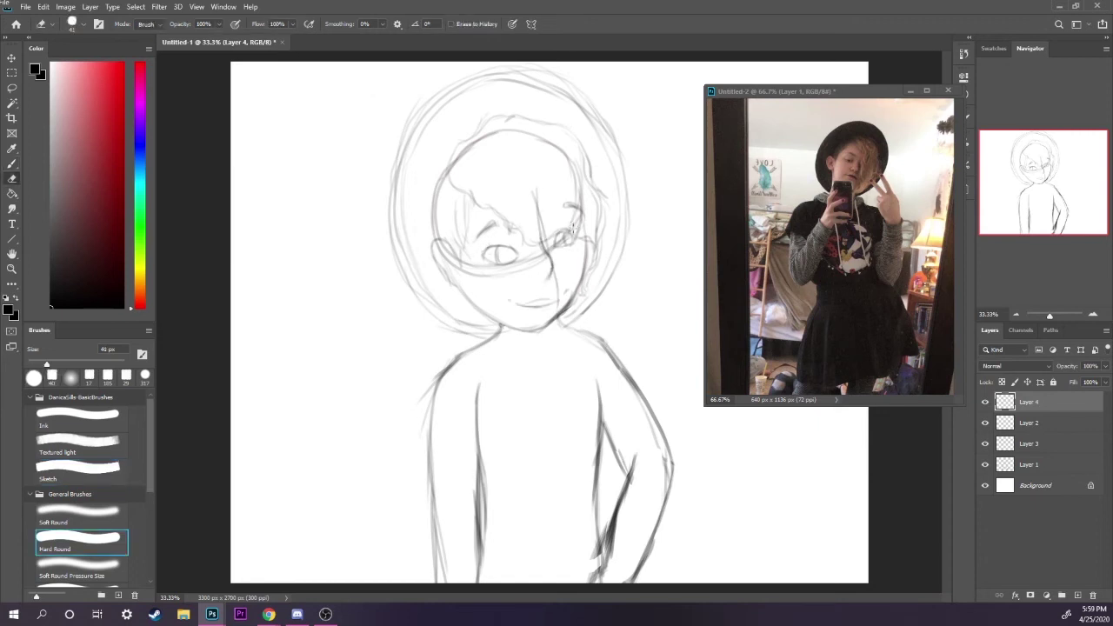
Sketch the collar around the neck and the short-sleeve hems on both upper arms on Layer 4
left_click(12, 164)
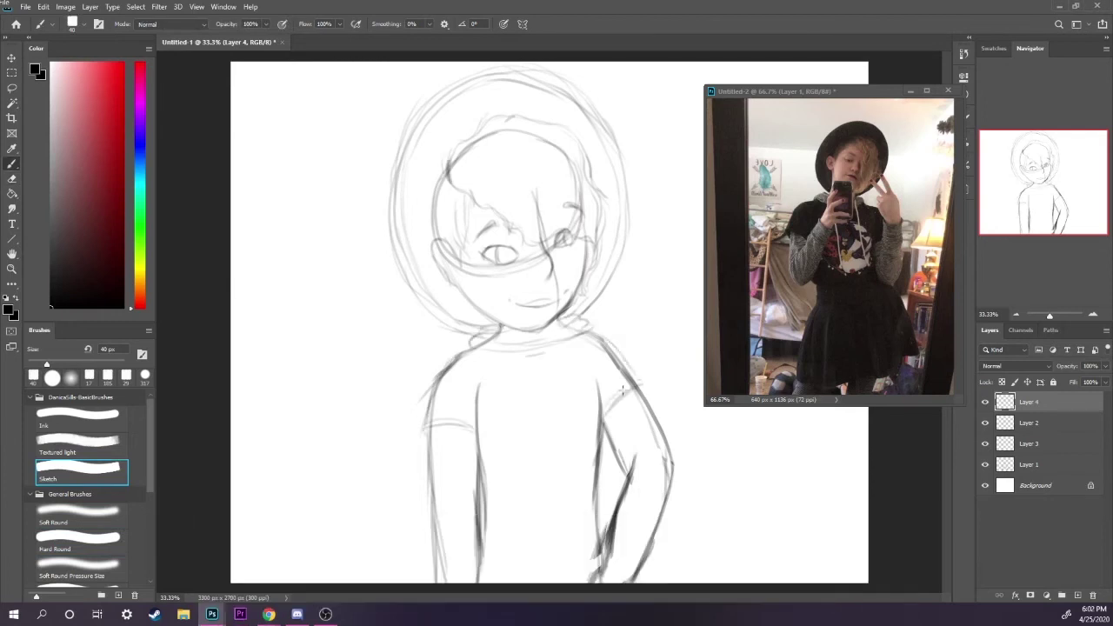
left_click(640, 388)
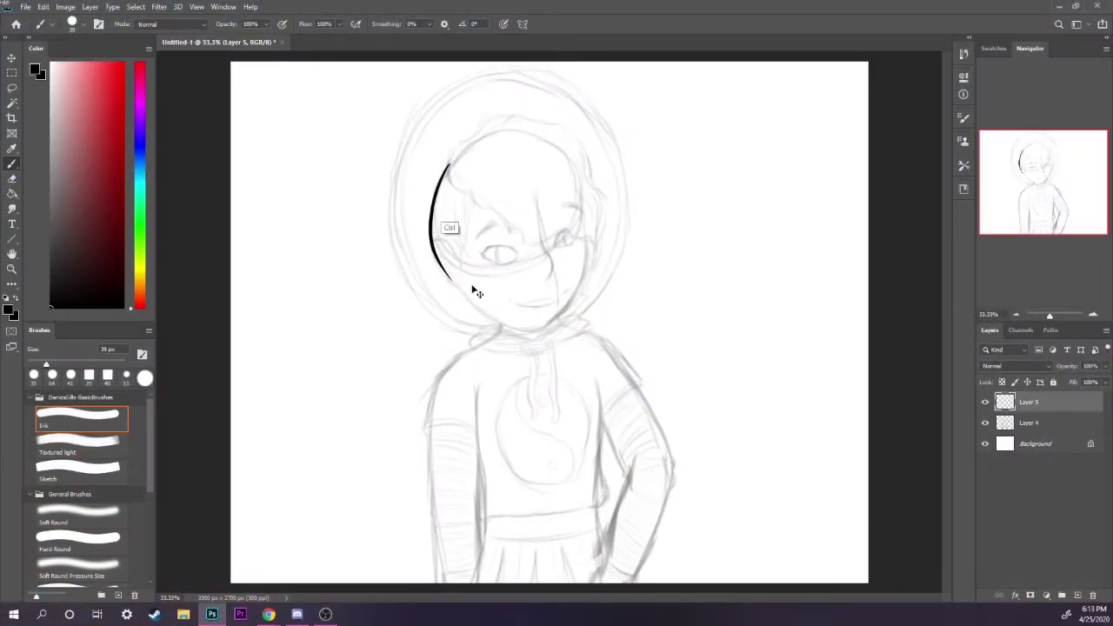
Ink the head's left edge and the left jawline to the chin on Layer 5, leaving a gap at the ear
key("ctrl+z")
left_click_drag(450, 161, 463, 275)
key("ctrl+z")
mouse_move(452, 159)
left_mouse_down()
mouse_move(442, 252)
mouse_move(546, 333)
mouse_move(435, 252)
mouse_move(447, 271)
left_mouse_up()
key("ctrl+z")
left_click(12, 177)
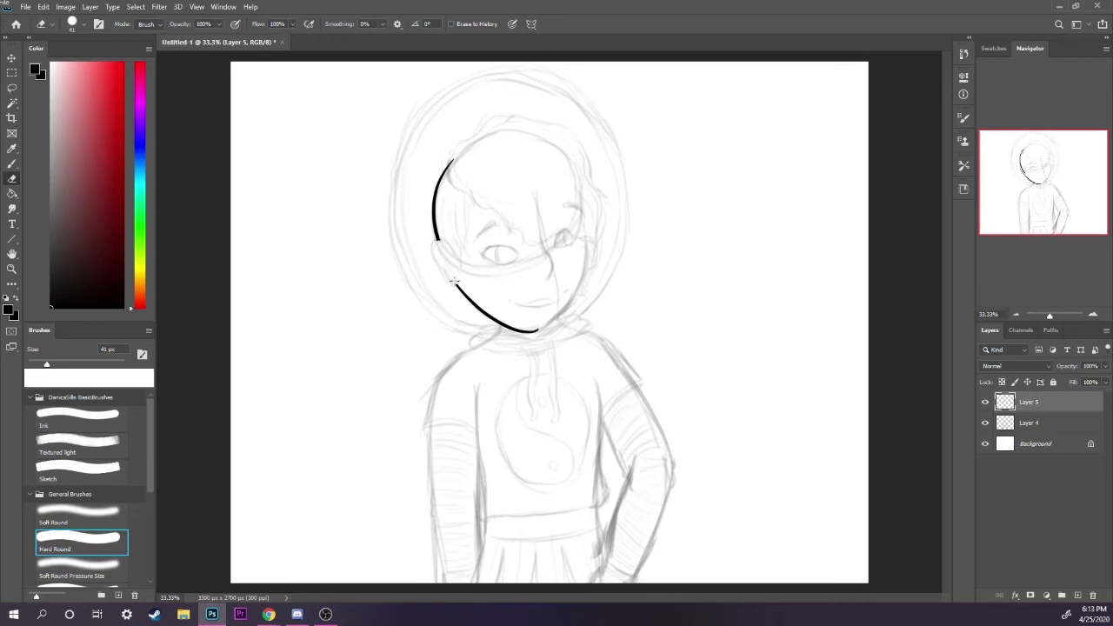
key("b")
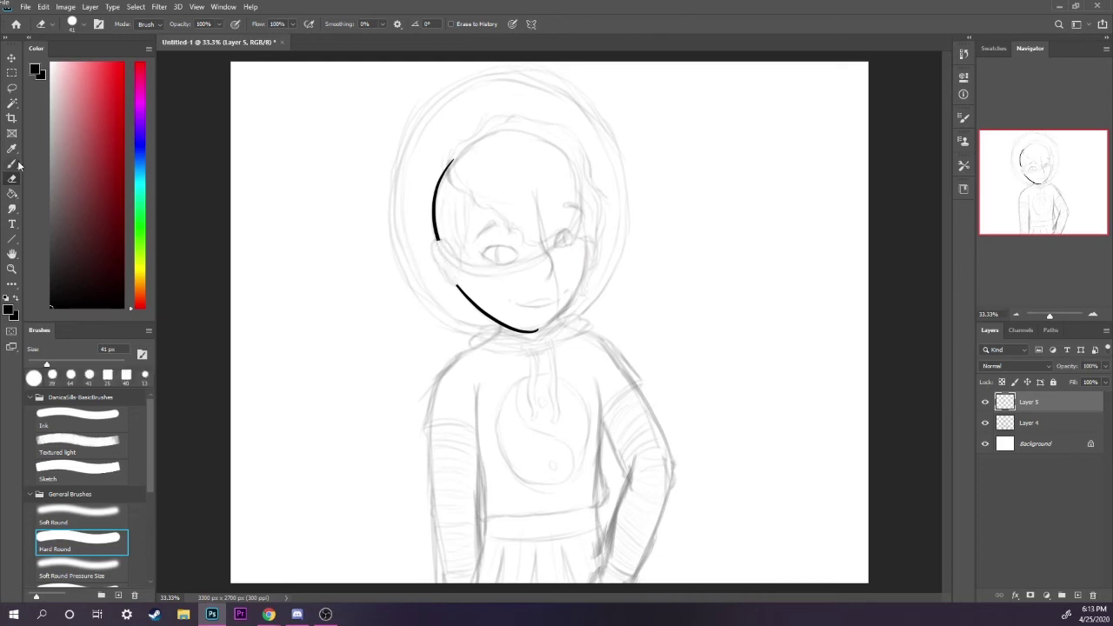
Try to ink the right jawline from the chin up to the cheek on Layer 5 with the Ink brush
mouse_move(527, 331)
left_mouse_down()
mouse_move(565, 303)
mouse_move(581, 276)
mouse_move(551, 318)
mouse_move(589, 242)
left_mouse_up()
key("ctrl+z")
key("ctrl+z")
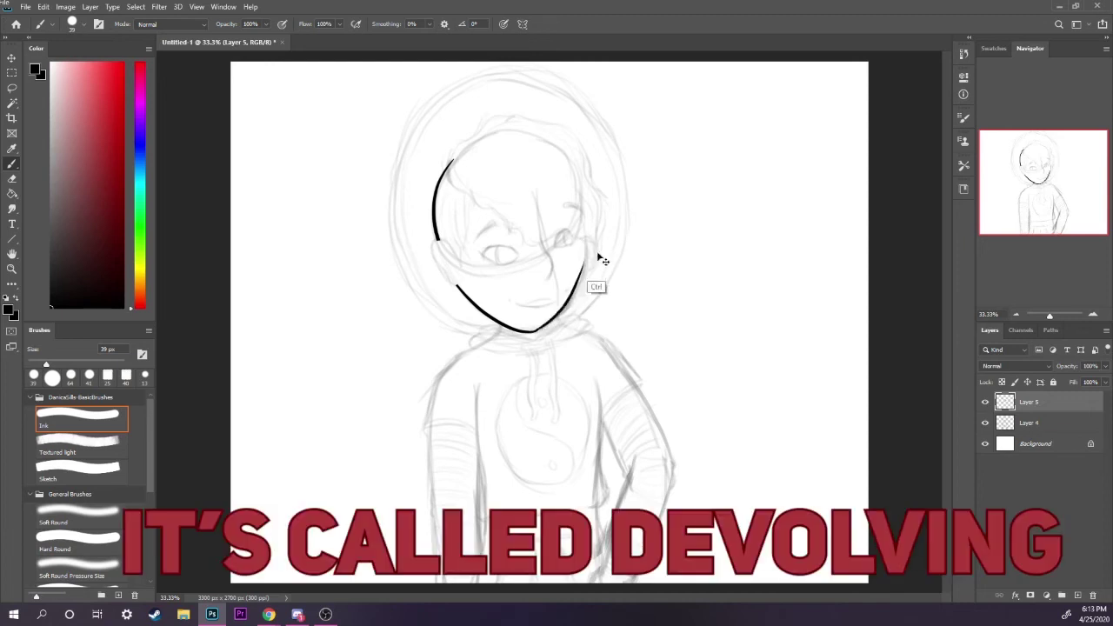
key("ctrl+z")
mouse_move(532, 332)
left_mouse_down()
mouse_move(583, 281)
mouse_move(588, 256)
left_mouse_up()
key("ctrl+z")
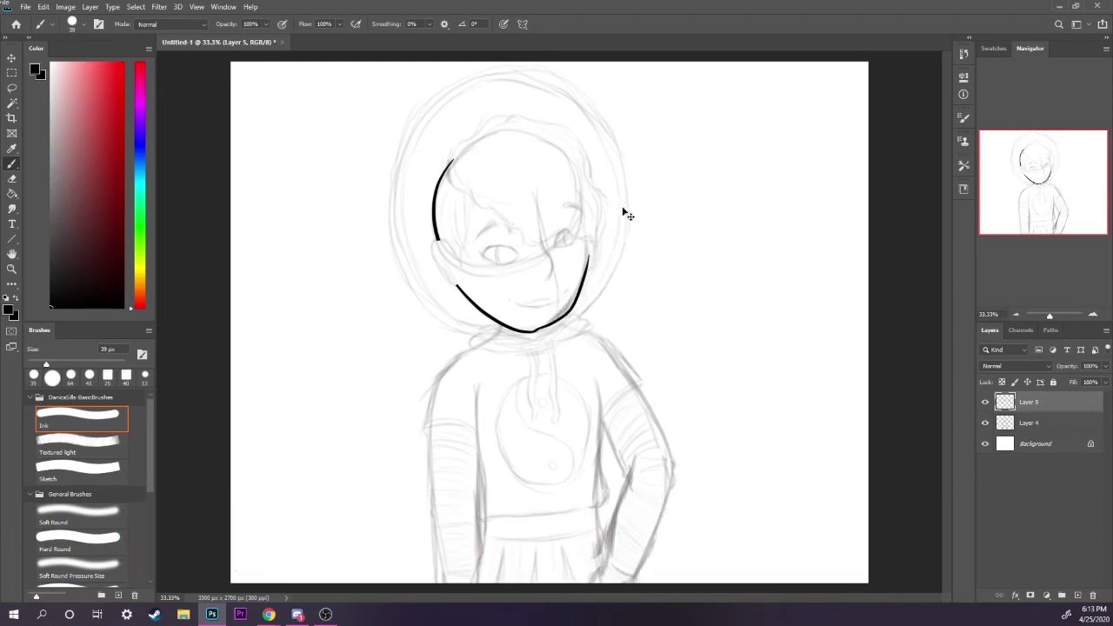
key("ctrl+z")
left_click_drag(527, 331, 590, 257)
key("ctrl+z")
left_click_drag(530, 332, 578, 276)
key("ctrl+z")
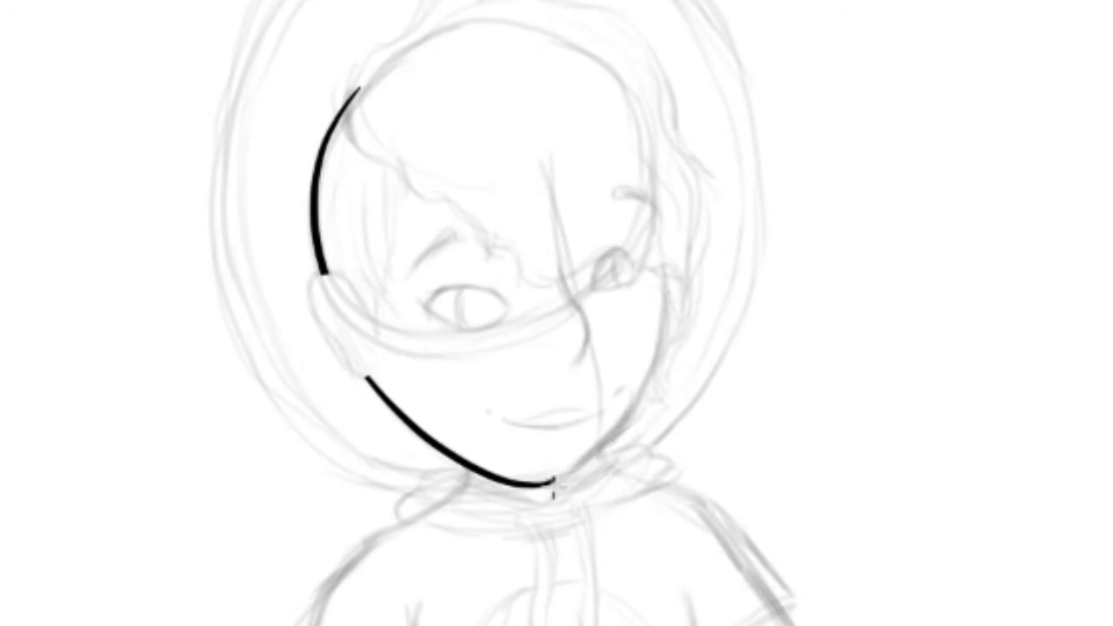
left_click_drag(532, 327, 587, 235)
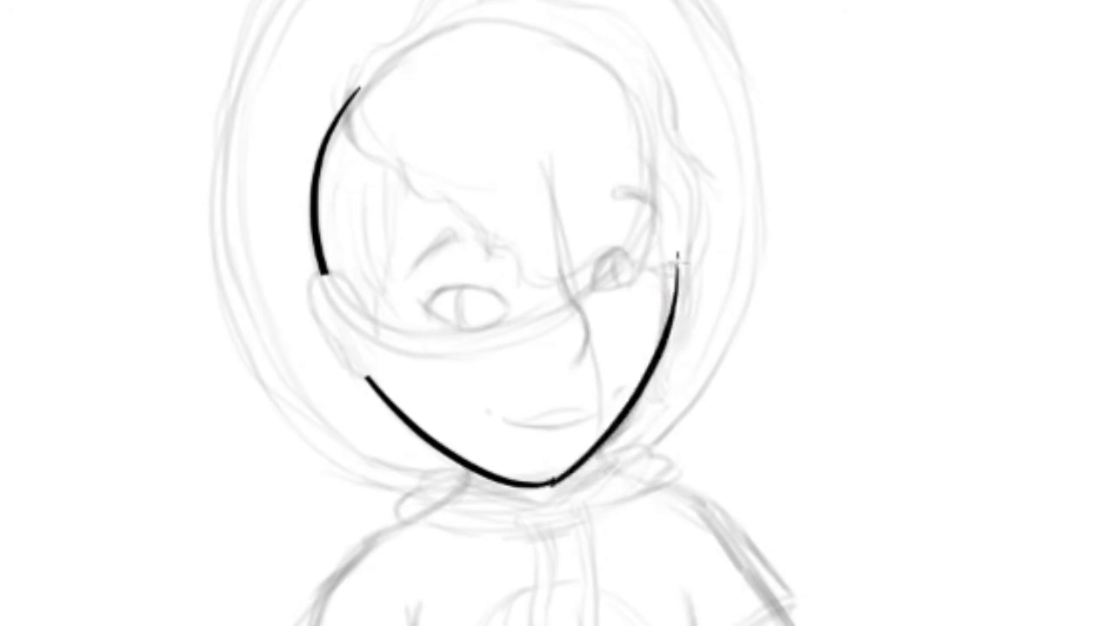
key("ctrl+z")
left_click_drag(557, 461, 675, 256)
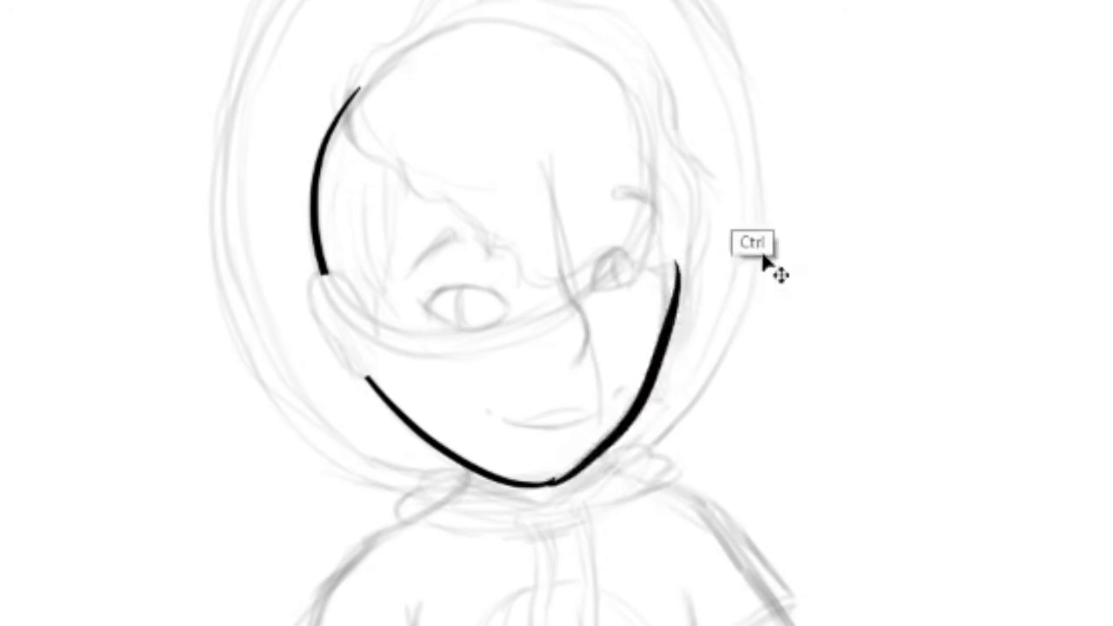
key("ctrl+z")
mouse_move(536, 332)
left_mouse_down()
mouse_move(581, 233)
mouse_move(551, 309)
left_mouse_up()
key("ctrl+z")
Add a new layer above Layer 5
left_click(1077, 596)
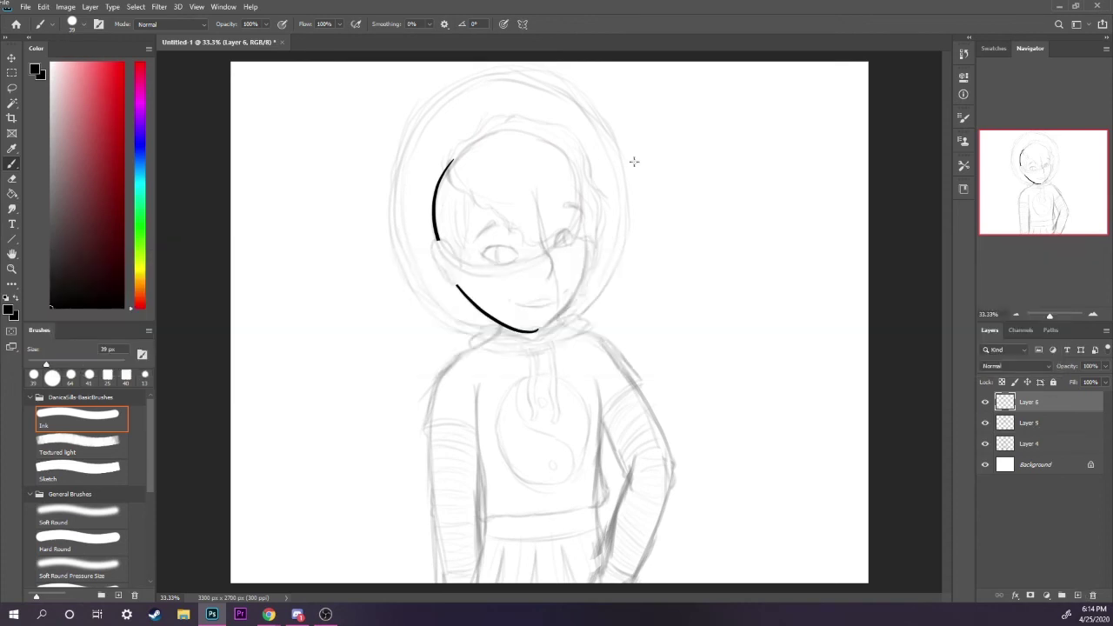
Try repeatedly to ink the right jawline between the chin and the temple on Layer 6
mouse_move(585, 231)
left_mouse_down()
mouse_move(532, 332)
mouse_move(588, 238)
left_mouse_up()
key("ctrl+z")
key("ctrl+z")
left_click_drag(536, 330, 588, 237)
key("ctrl+z")
left_click_drag(536, 330, 590, 233)
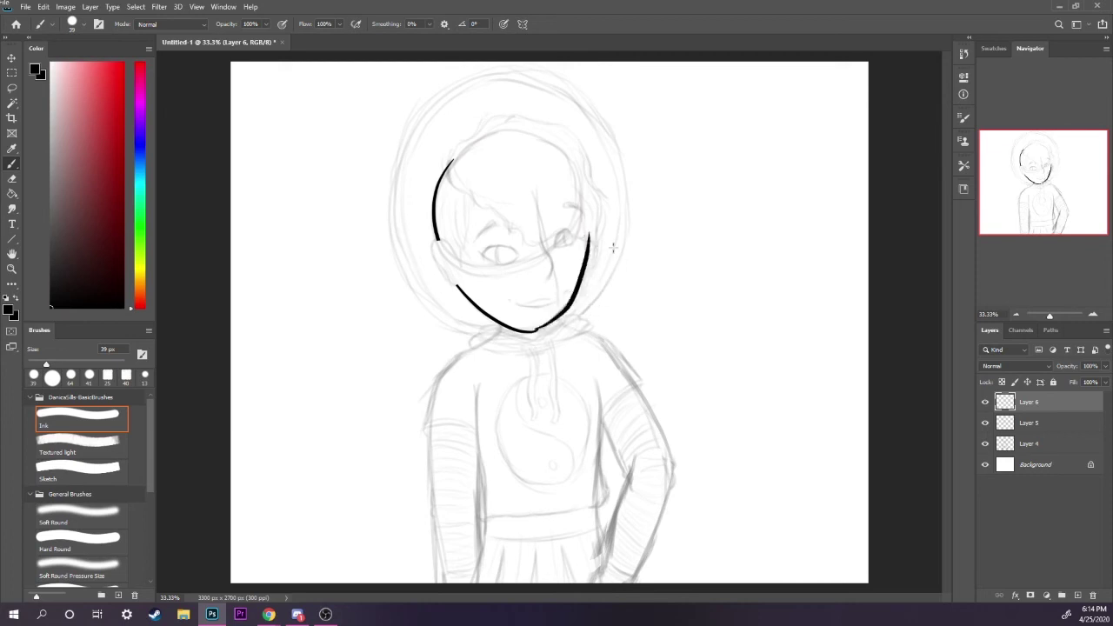
key("ctrl+z")
mouse_move(533, 331)
left_mouse_down()
mouse_move(553, 320)
mouse_move(591, 251)
left_mouse_up()
key("ctrl+z")
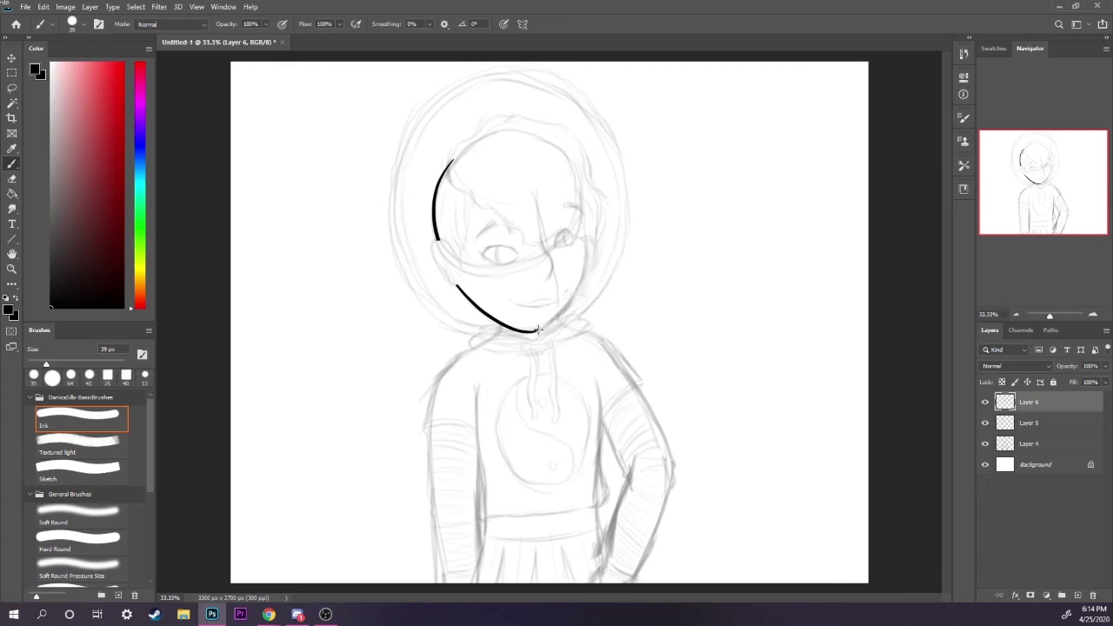
mouse_move(539, 330)
left_mouse_down()
mouse_move(590, 242)
mouse_move(581, 211)
mouse_move(540, 318)
mouse_move(557, 300)
left_mouse_up()
key("ctrl+z")
key("ctrl+z")
key("ctrl+z")
mouse_move(581, 205)
left_mouse_down()
mouse_move(538, 325)
mouse_move(584, 205)
left_mouse_up()
key("ctrl+z")
key("ctrl+z")
mouse_move(533, 331)
left_mouse_down()
mouse_move(585, 217)
mouse_move(527, 332)
left_mouse_up()
key("ctrl+z")
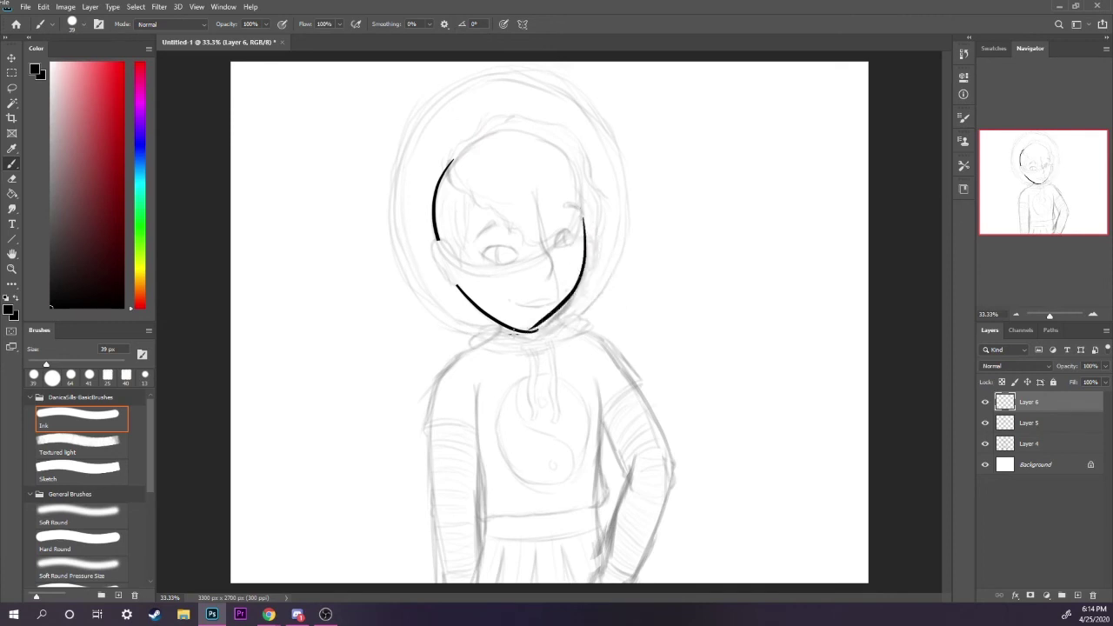
key("ctrl+z")
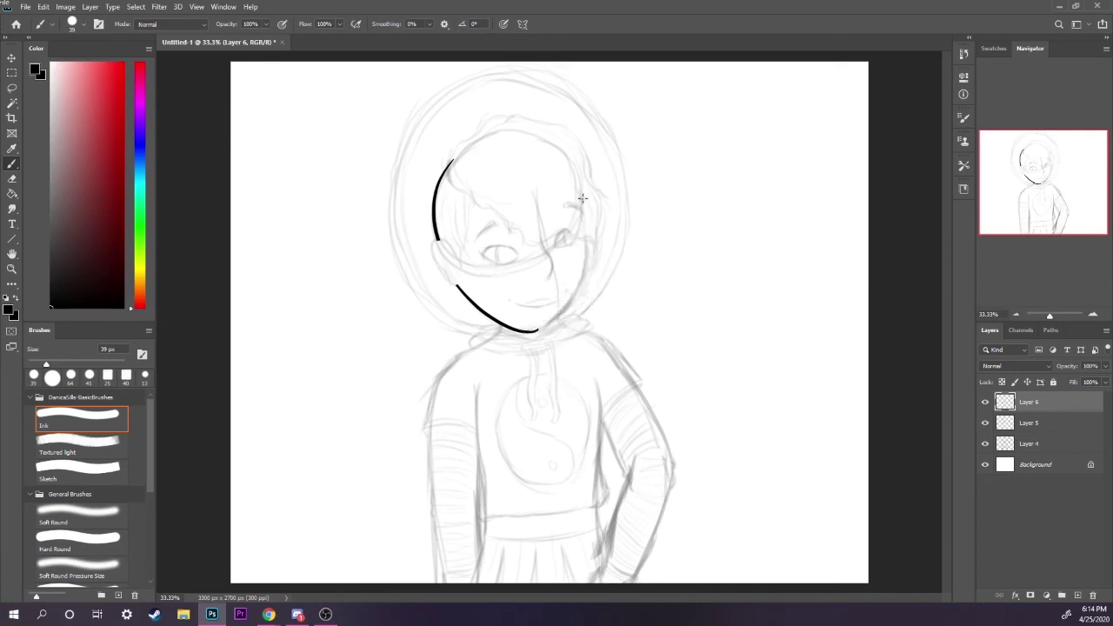
mouse_move(582, 198)
left_mouse_down()
mouse_move(537, 331)
mouse_move(593, 209)
left_mouse_up()
key("ctrl+z")
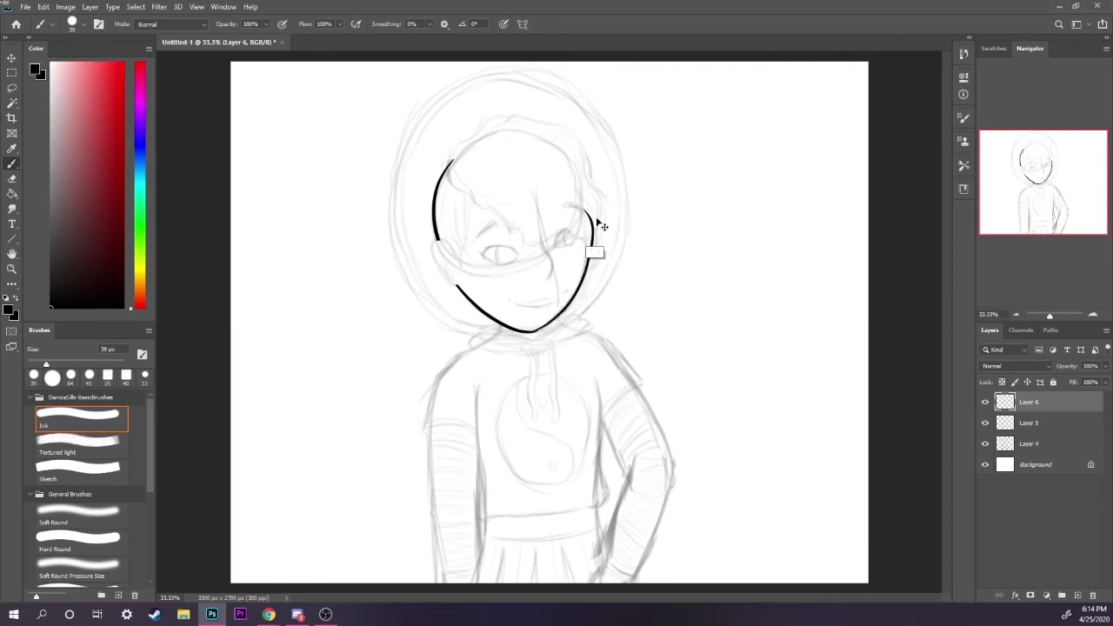
key("ctrl+z")
Ink the right jawline from the chin up around the cheek to beside the right eye on Layer 6
left_click_drag(533, 331, 572, 262)
key("ctrl+z")
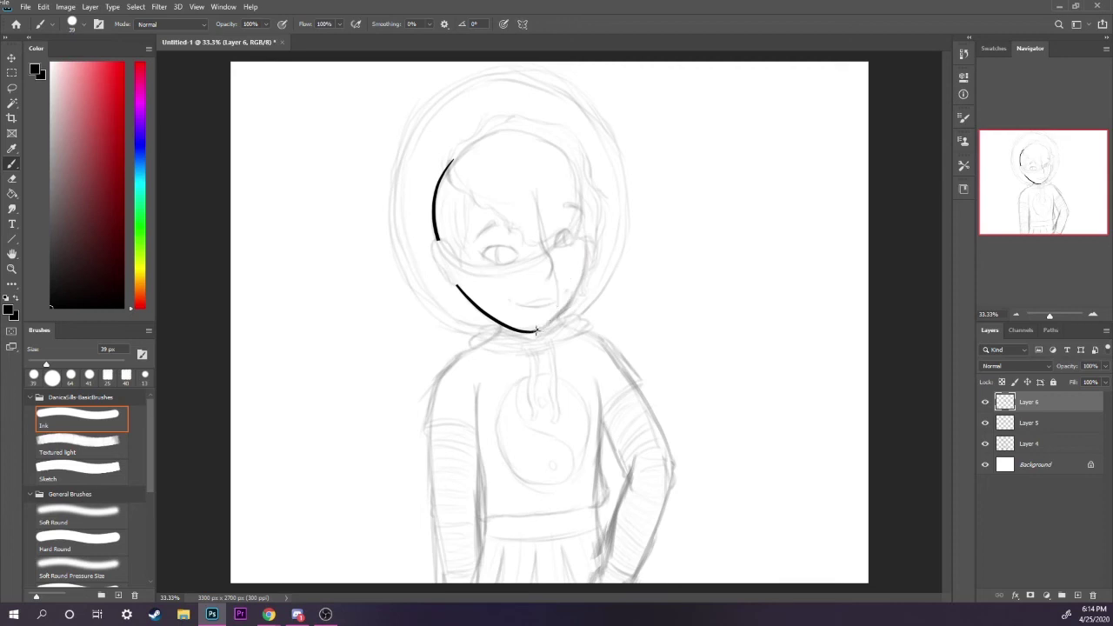
left_click_drag(535, 331, 577, 219)
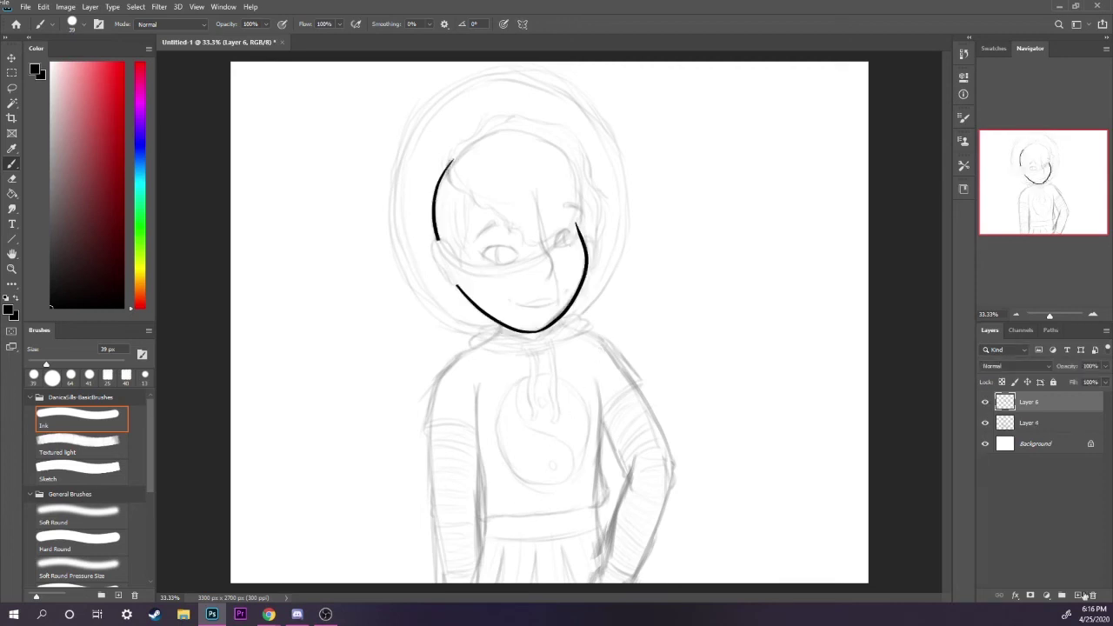
Add a new layer above Layer 6 and ink the ear in the gap between the head's edge and the jawline
left_click(1078, 595)
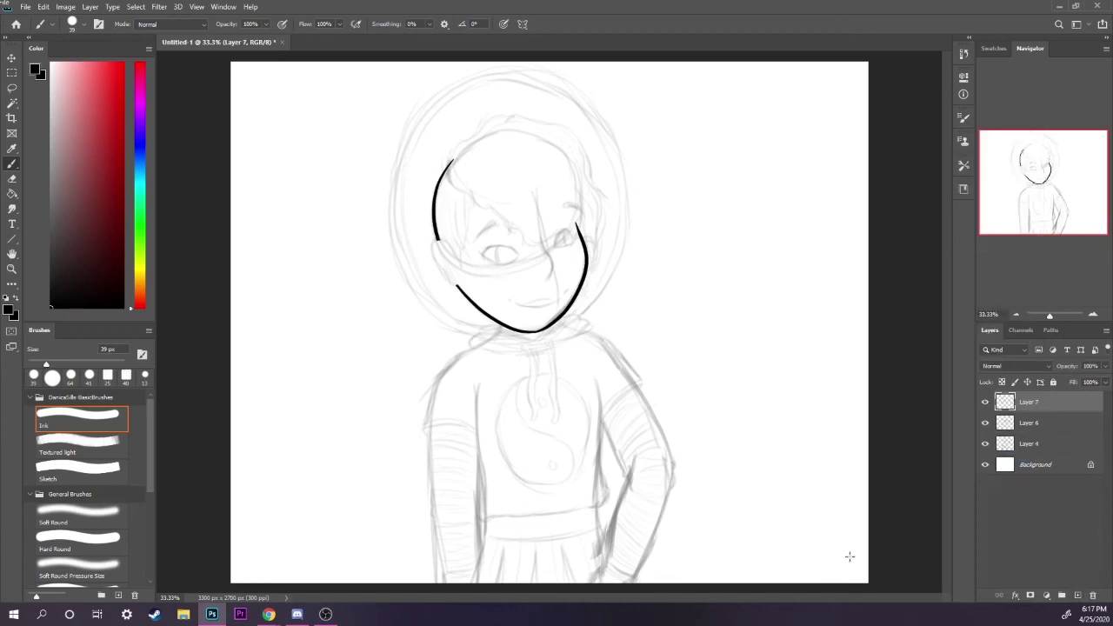
left_click_drag(439, 240, 458, 286)
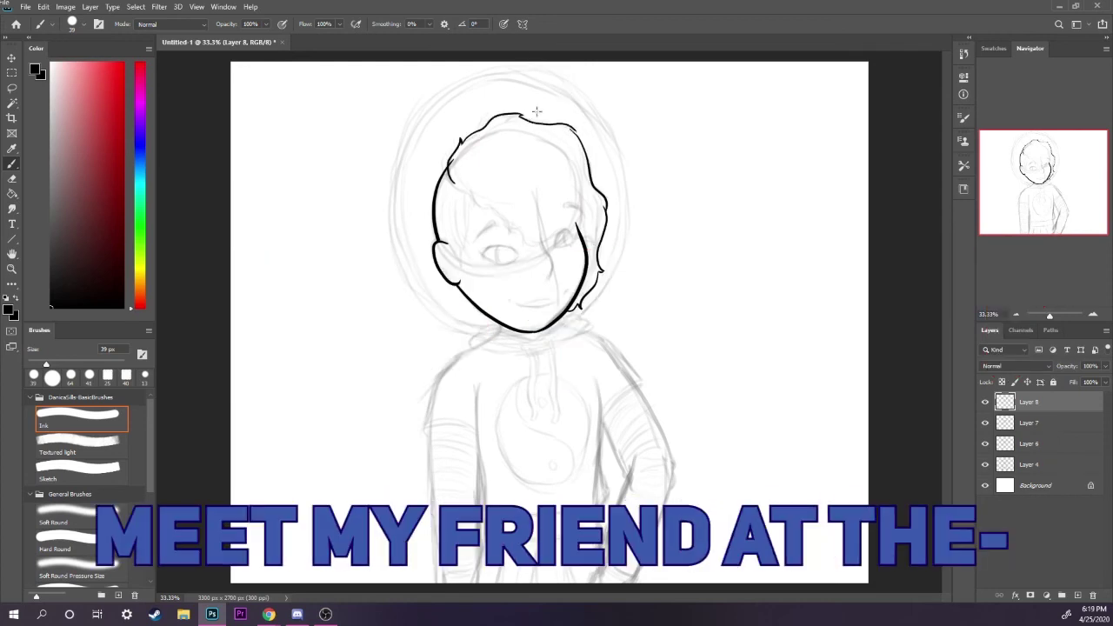
Re-ink the top of the hair outline and ink the left edge of the fringe on Layer 8
key("ctrl+z")
left_click_drag(520, 116, 581, 134)
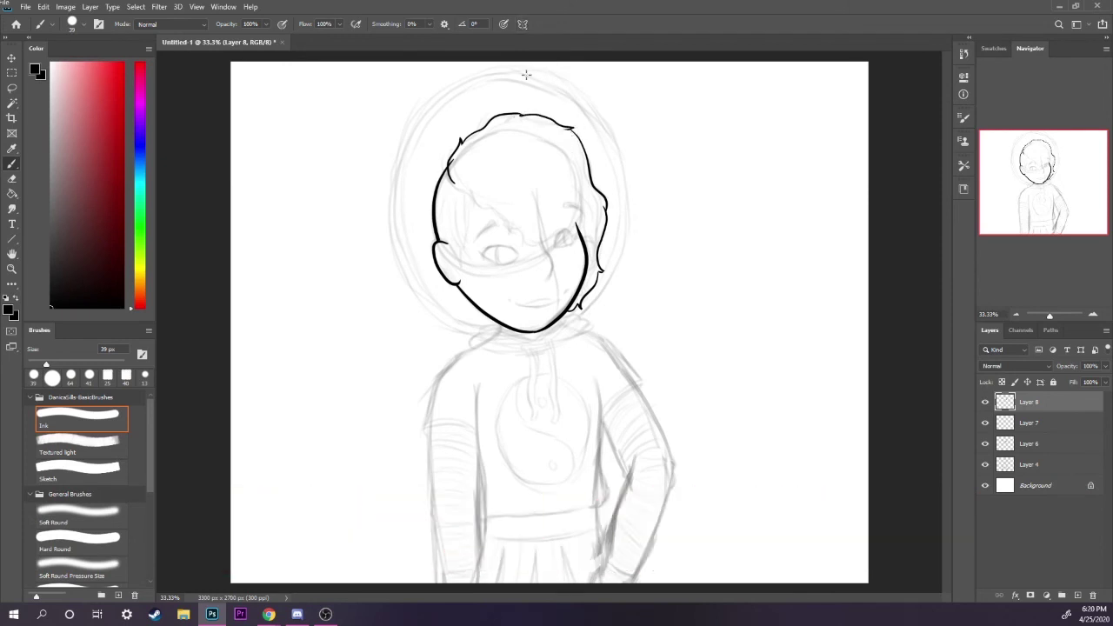
left_click_drag(450, 172, 495, 207)
key("ctrl+z")
left_click_drag(452, 178, 494, 208)
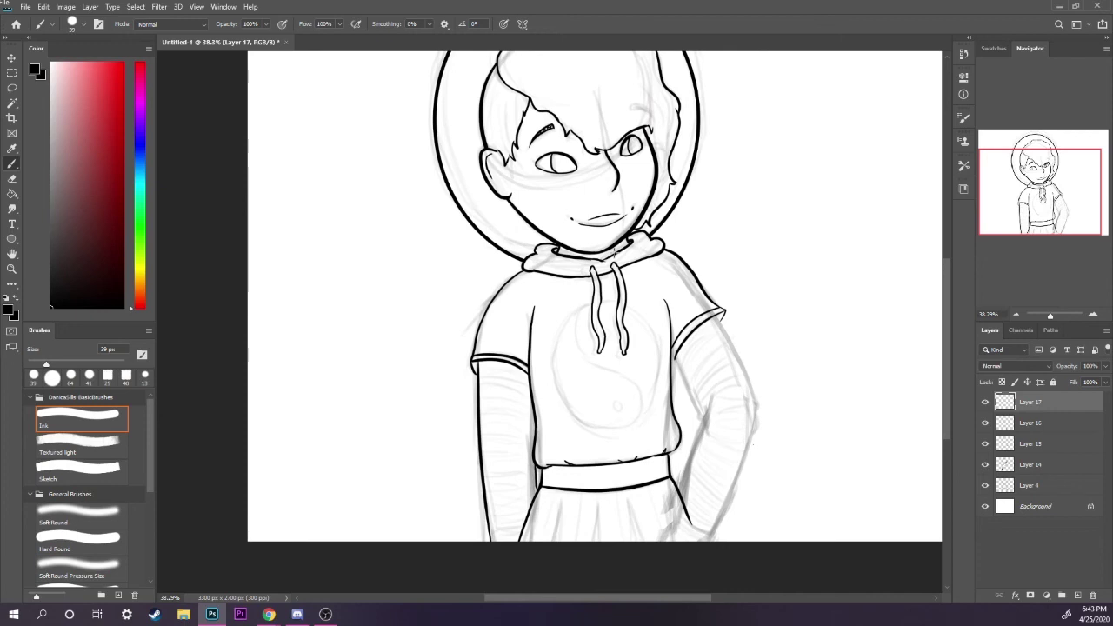
left_click(11, 178)
left_click(12, 163)
key("alt+Tab")
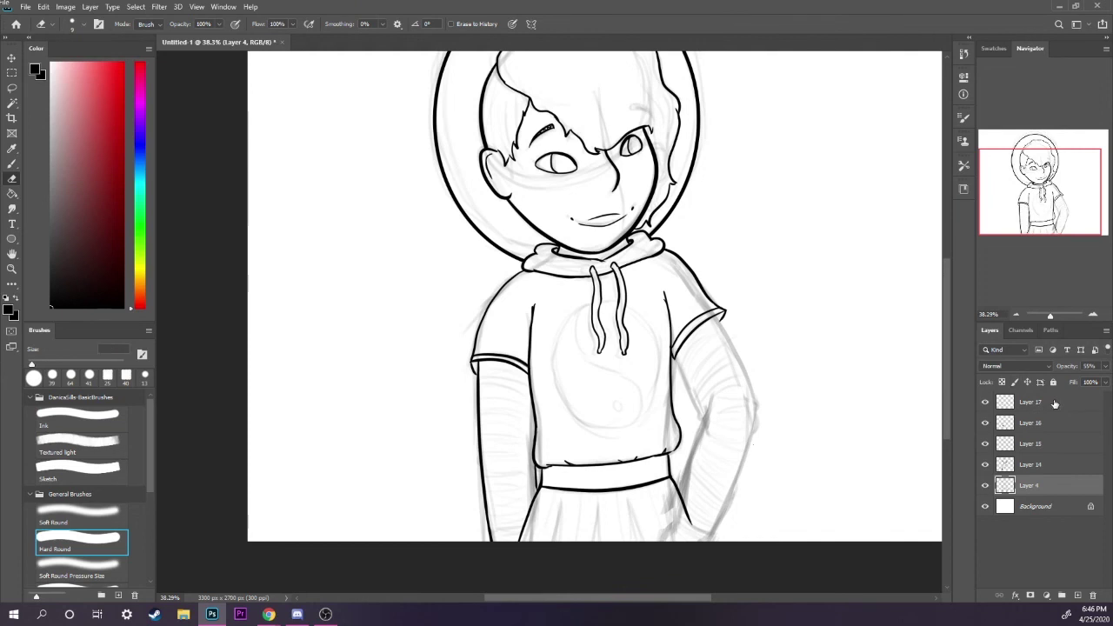
Make Layer 16 the active layer and show the Layer 4 sketch
double_click(1055, 403)
left_click(770, 98)
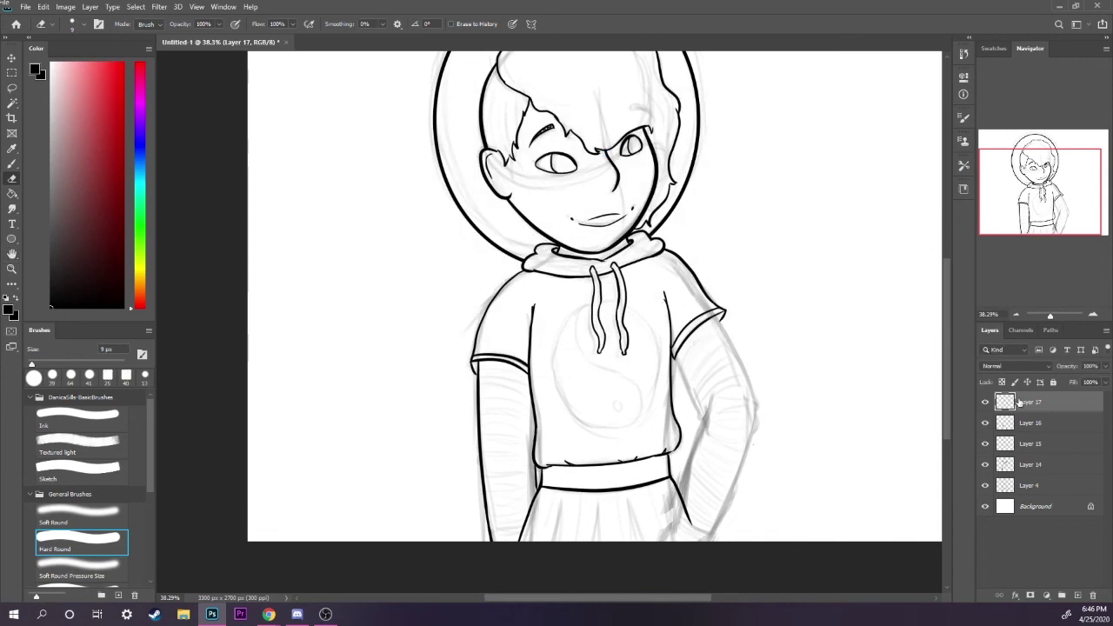
left_click(1056, 440)
double_click(1030, 422)
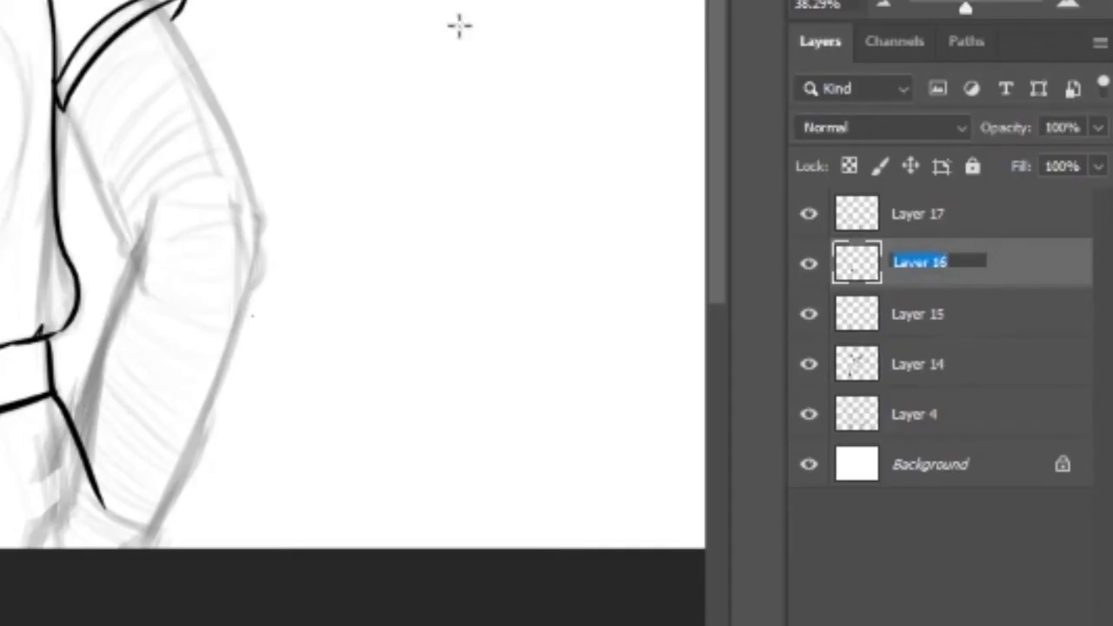
key("Return")
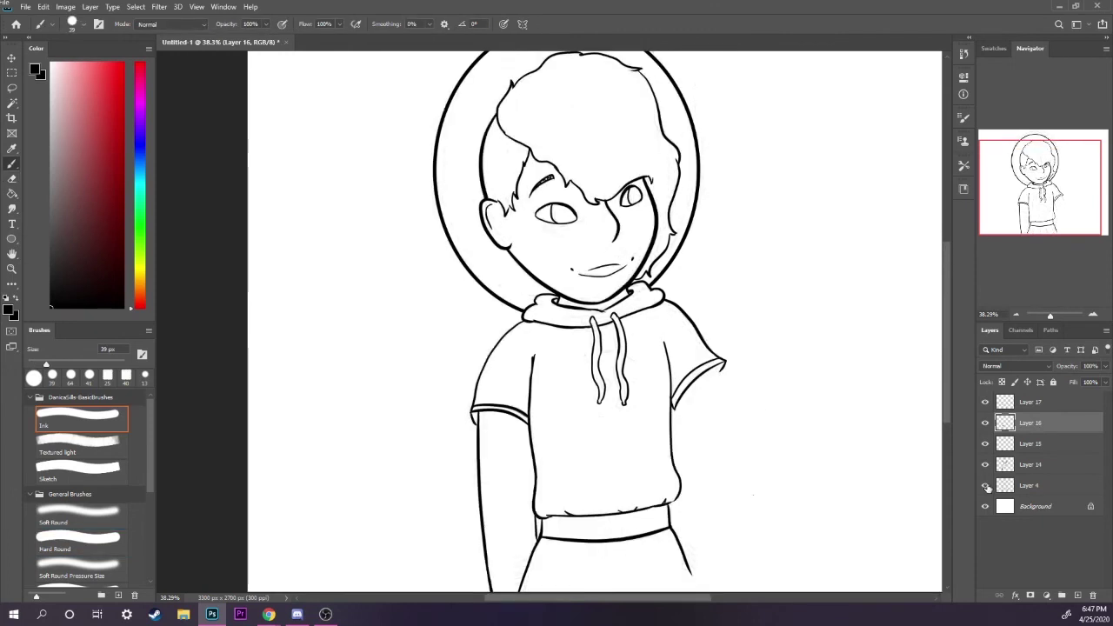
left_click(986, 485)
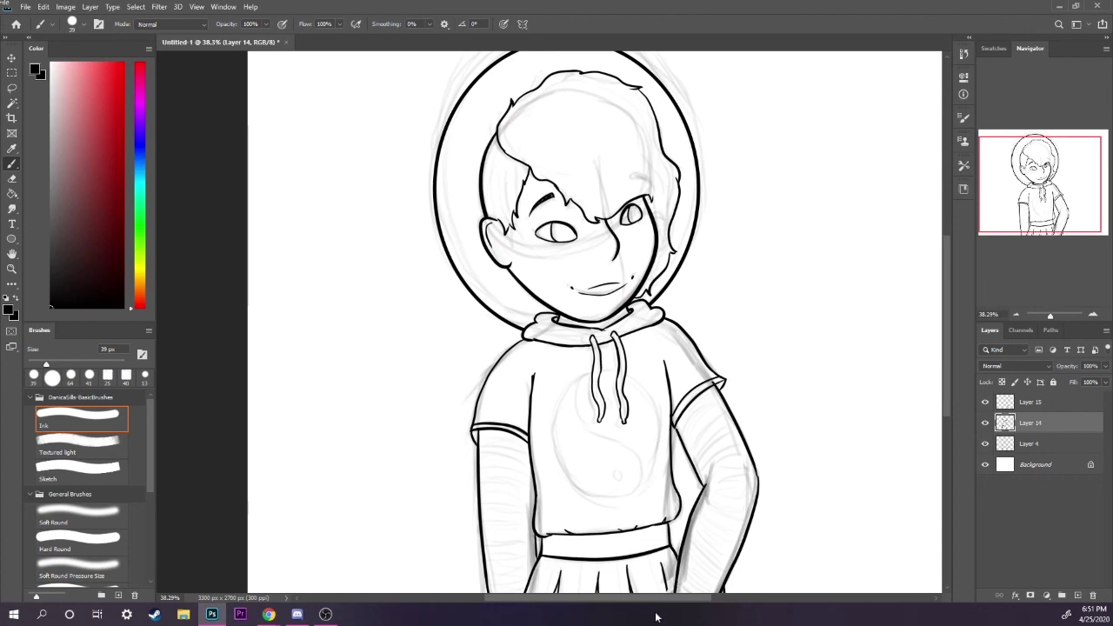
Erase a small spot beside the lower forearm of the bent arm on Layer 15 and select Layer 14
key("e")
key("b")
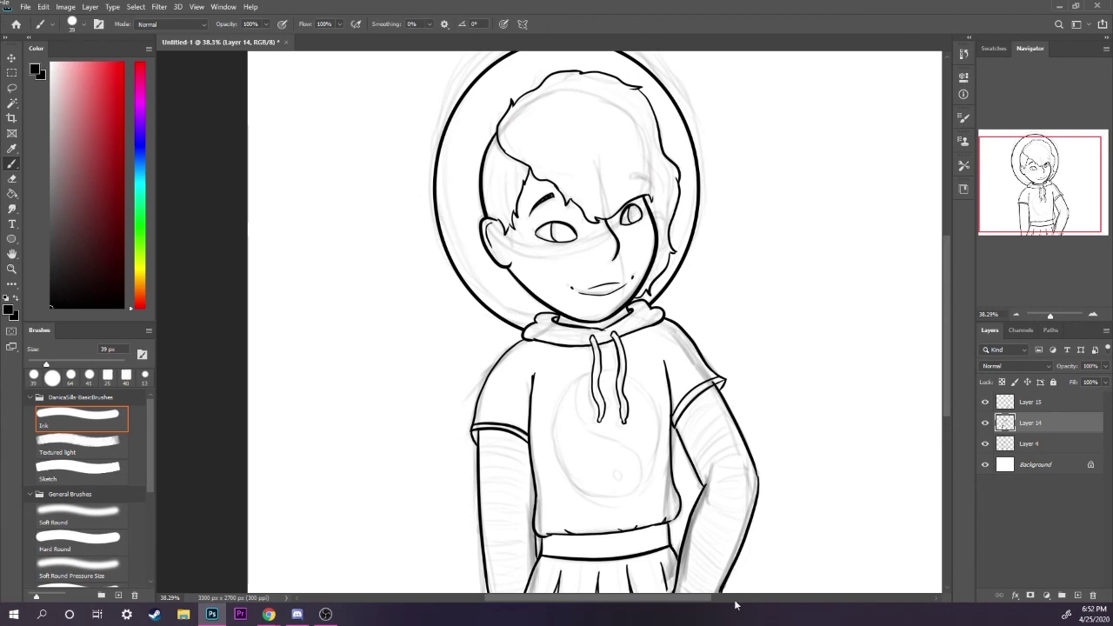
key("e")
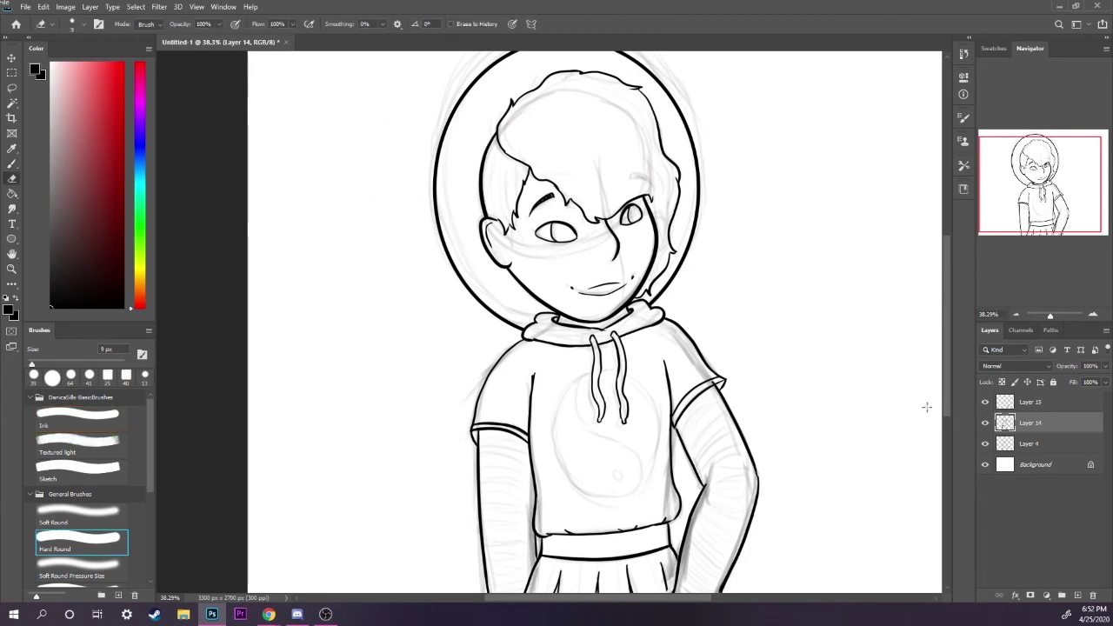
left_click(1033, 403)
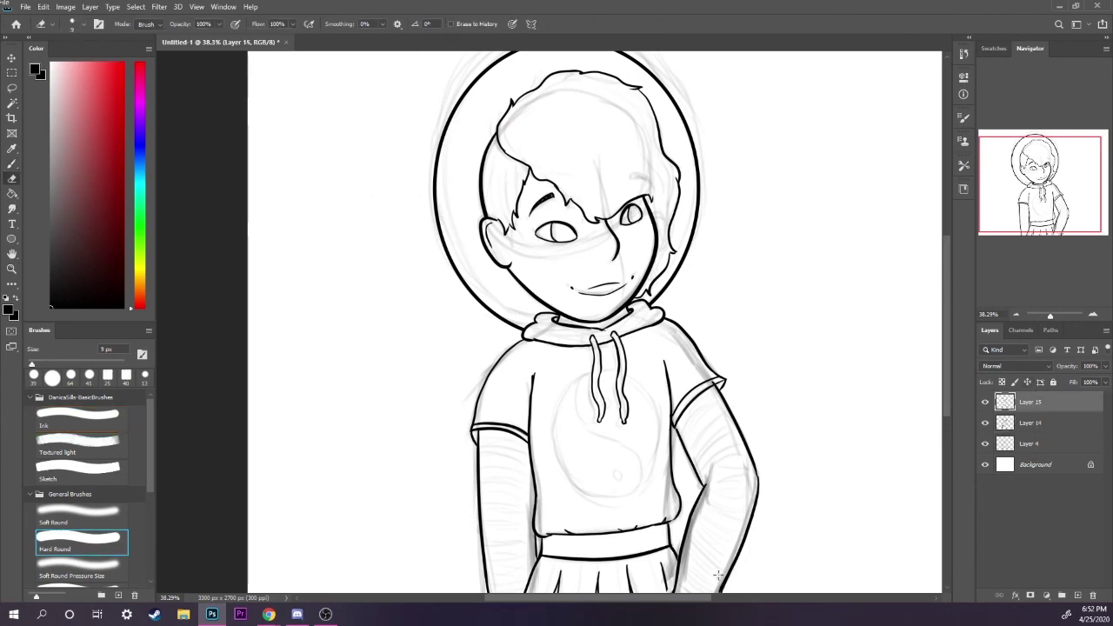
left_click_drag(718, 575, 721, 562)
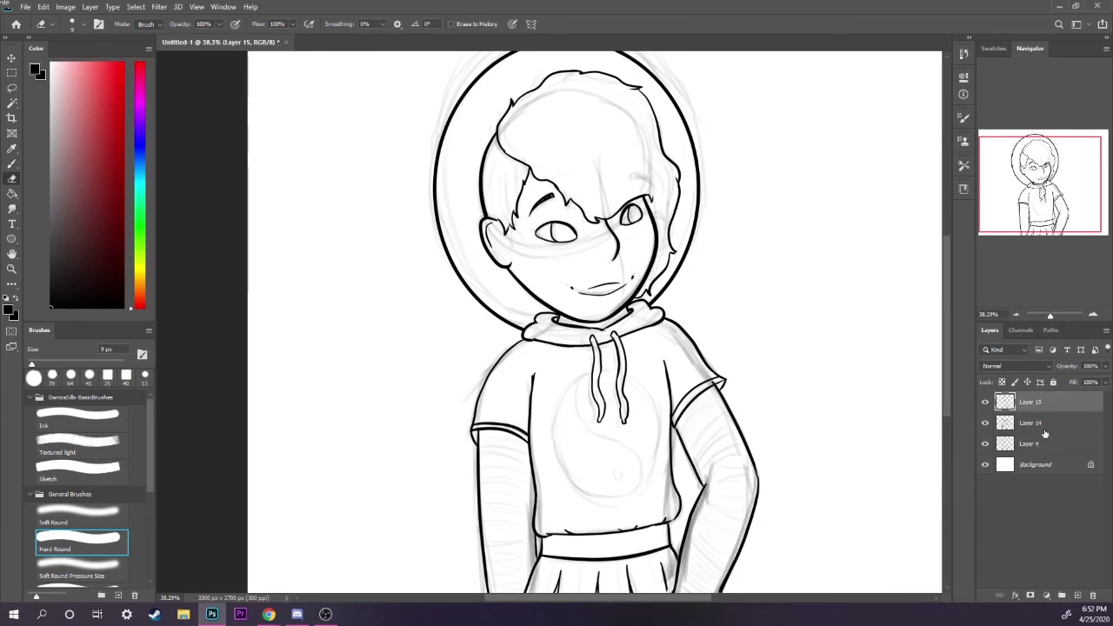
left_click(1044, 431)
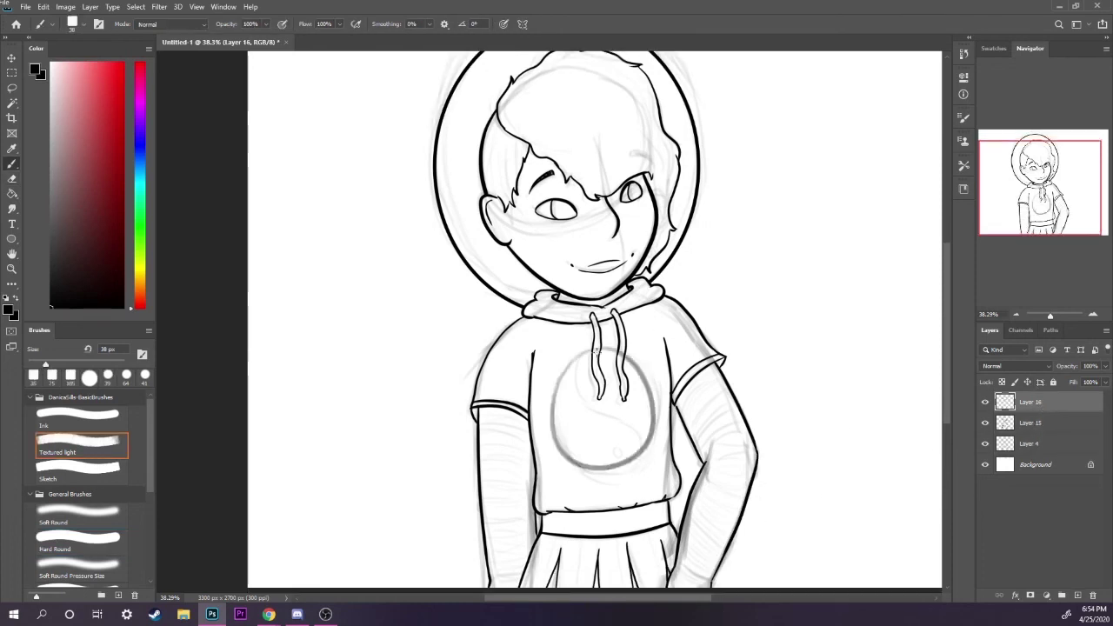
Try to draw the shirt's round emblem outline on Layer 16 with the Textured light brush
key("ctrl+z")
mouse_move(596, 351)
left_mouse_down()
mouse_move(599, 477)
mouse_move(621, 361)
mouse_move(609, 354)
mouse_move(558, 456)
left_mouse_up()
key("ctrl+z")
key("ctrl+z")
key("ctrl+z")
mouse_move(585, 358)
left_mouse_down()
mouse_move(635, 452)
mouse_move(597, 351)
mouse_move(475, 415)
mouse_move(551, 375)
mouse_move(513, 368)
mouse_move(472, 403)
mouse_move(519, 380)
mouse_move(550, 489)
mouse_move(548, 376)
left_mouse_up()
key("ctrl+z")
key("ctrl+z")
key("ctrl+z")
key("ctrl+z")
key("ctrl+z")
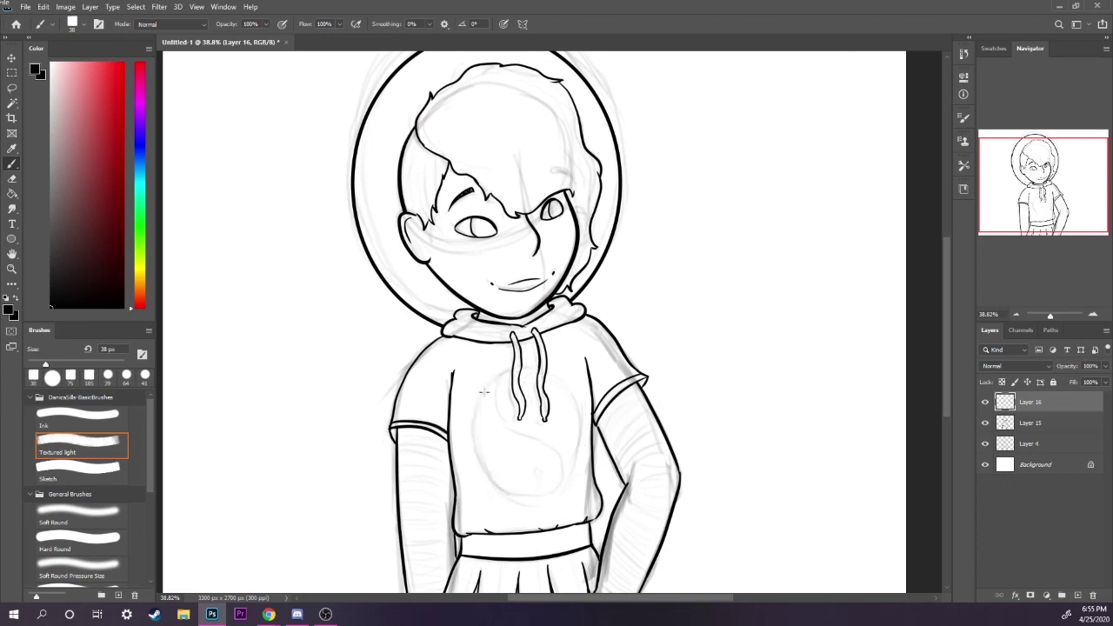
Draw the shirt emblem's round outline on Layer 16 with the Textured light brush, rotate it by -4.87° and shift it slightly up and left
mouse_move(484, 392)
left_mouse_down()
mouse_move(522, 501)
mouse_move(561, 365)
mouse_move(509, 376)
left_mouse_up()
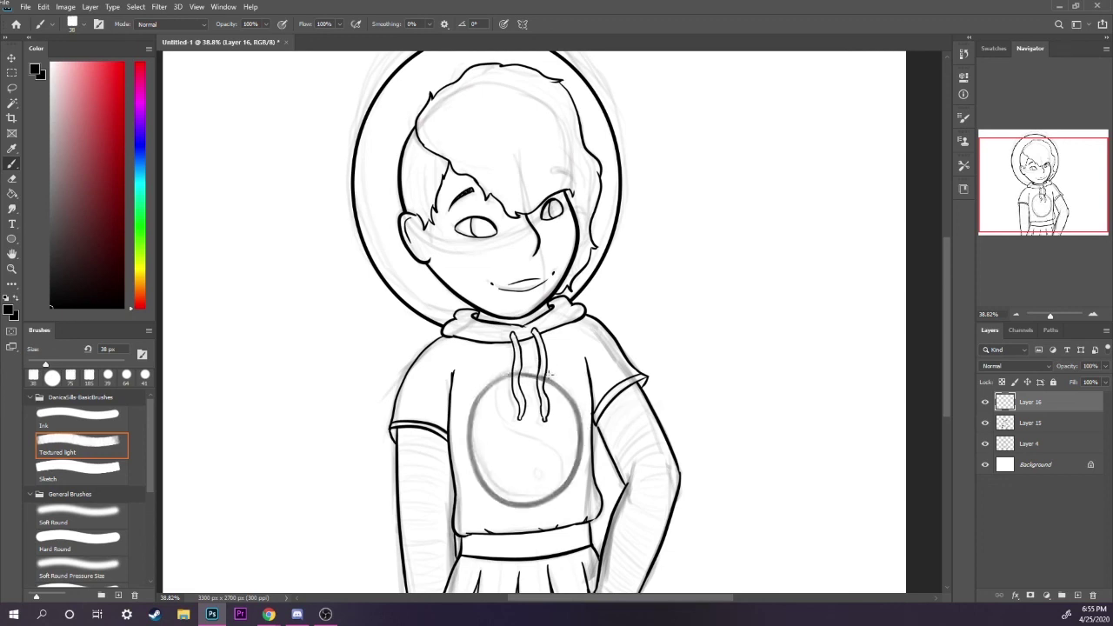
left_click(14, 74)
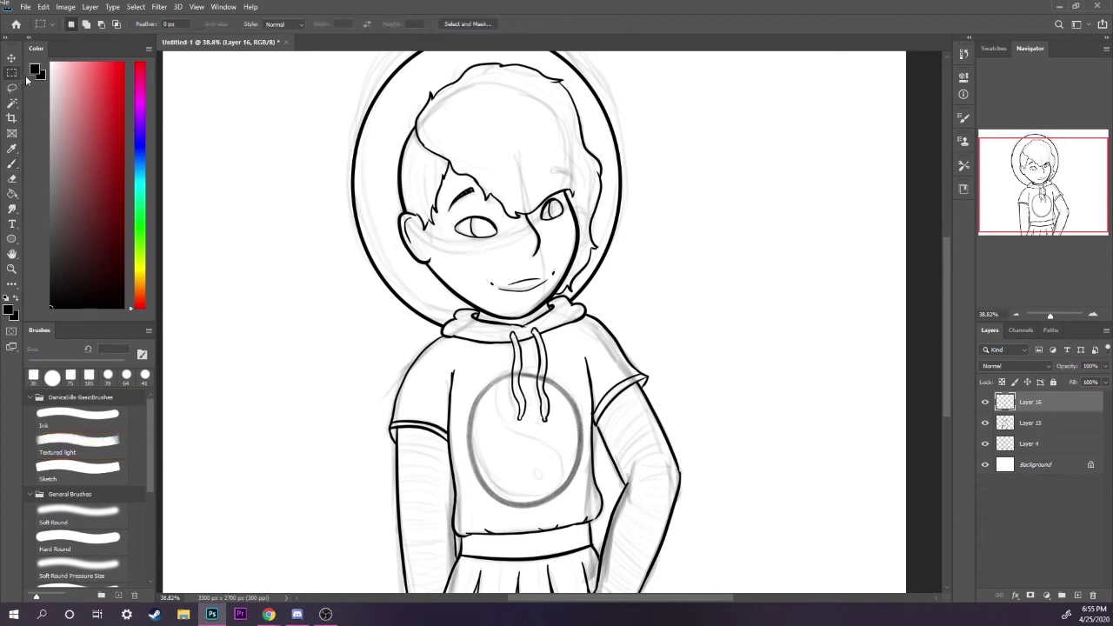
left_click_drag(449, 365, 611, 509)
right_click(570, 454)
left_click(635, 352)
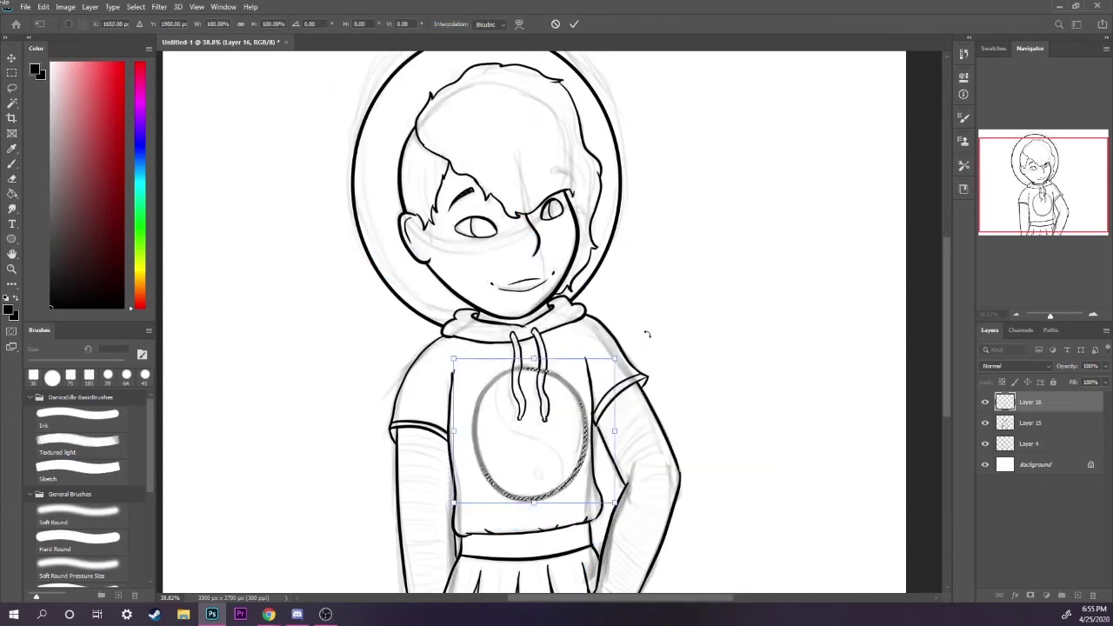
left_click_drag(653, 327, 646, 319)
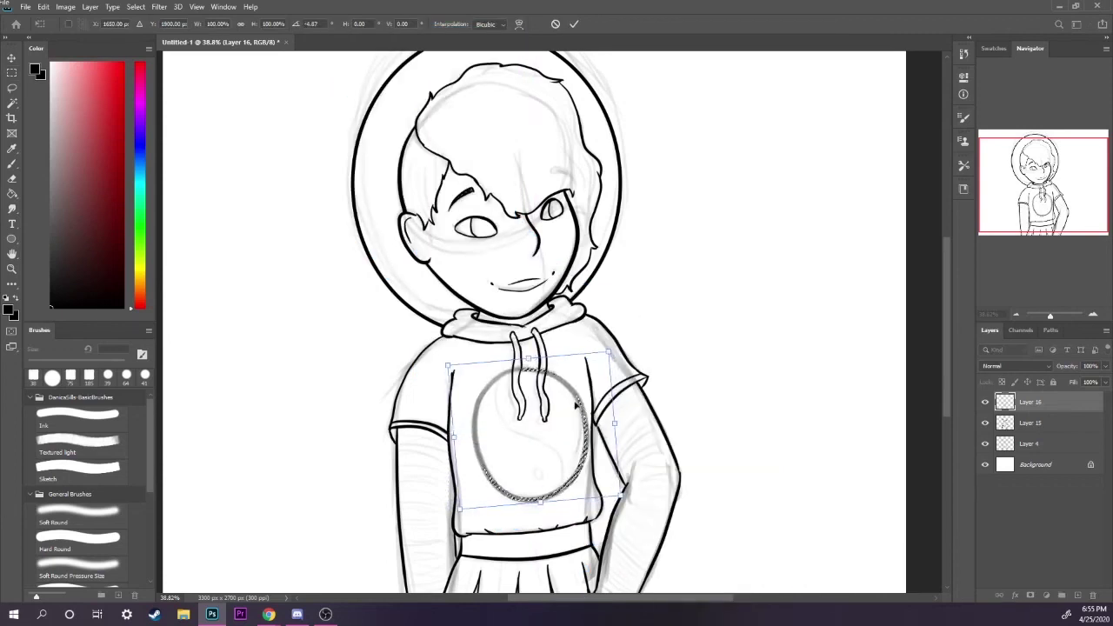
left_click_drag(576, 405, 572, 401)
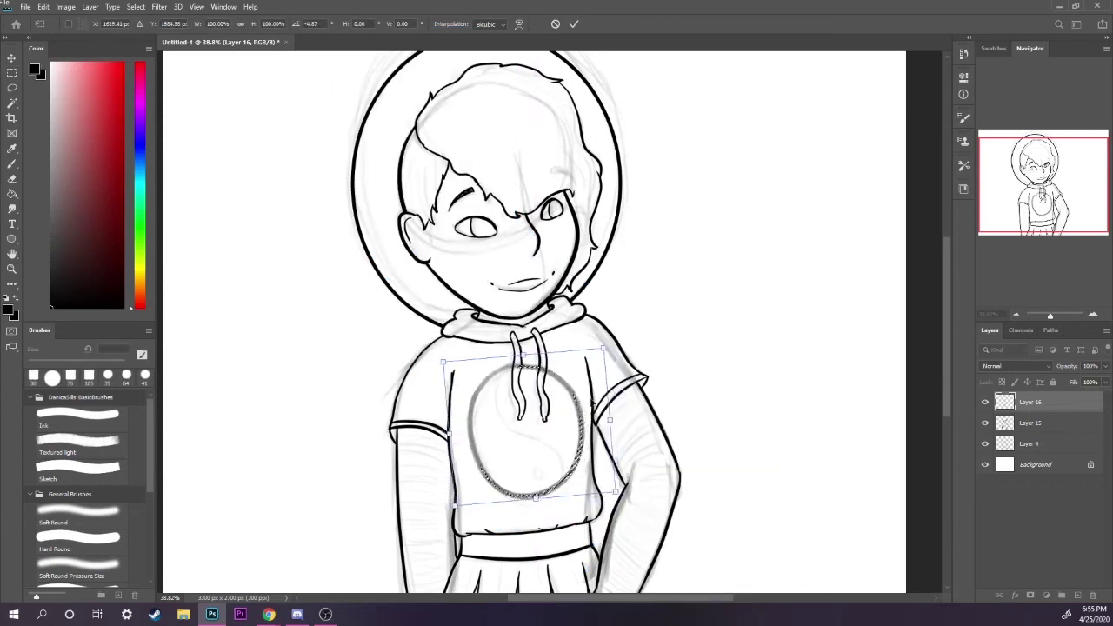
key("Return")
Draw the yin-yang's S-shaped dividing curve inside the round shirt emblem with the Textured light brush
key("e")
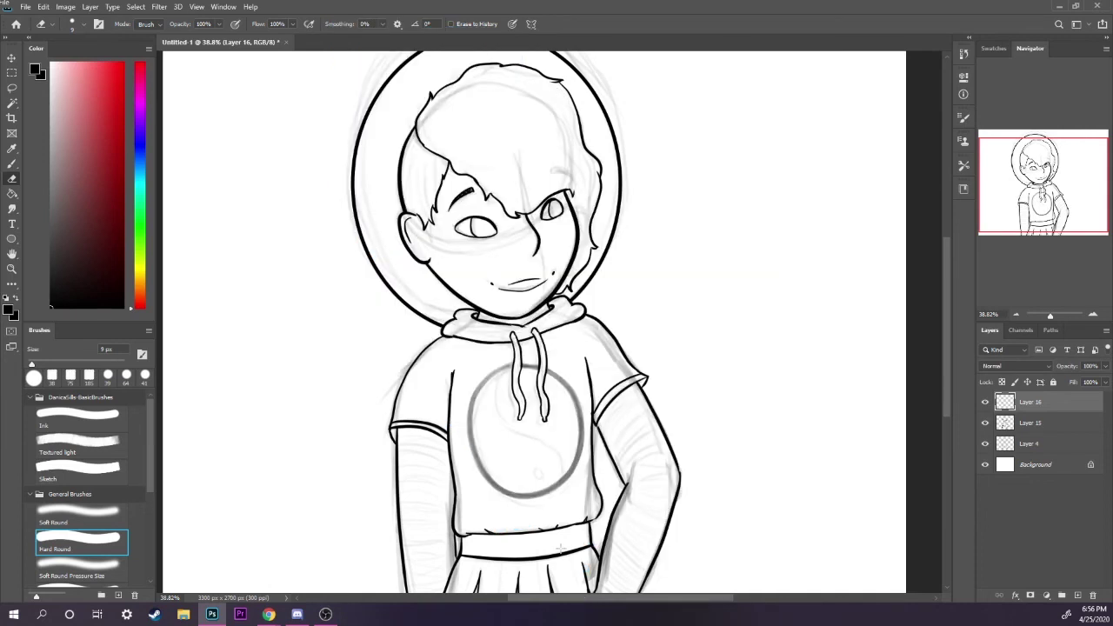
key("b")
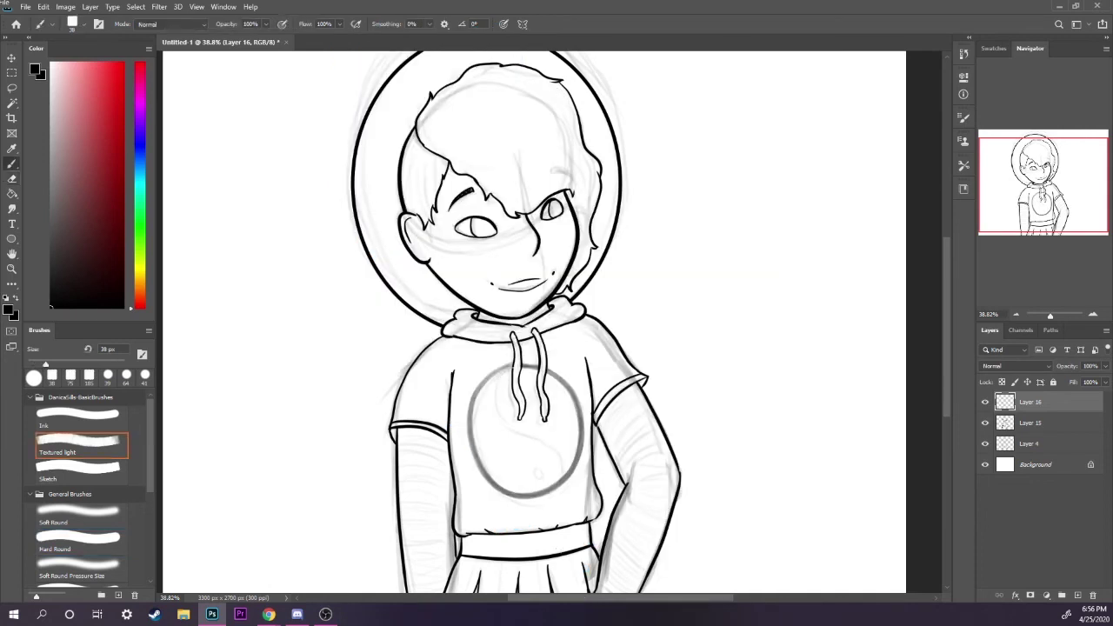
left_click_drag(521, 429, 574, 441)
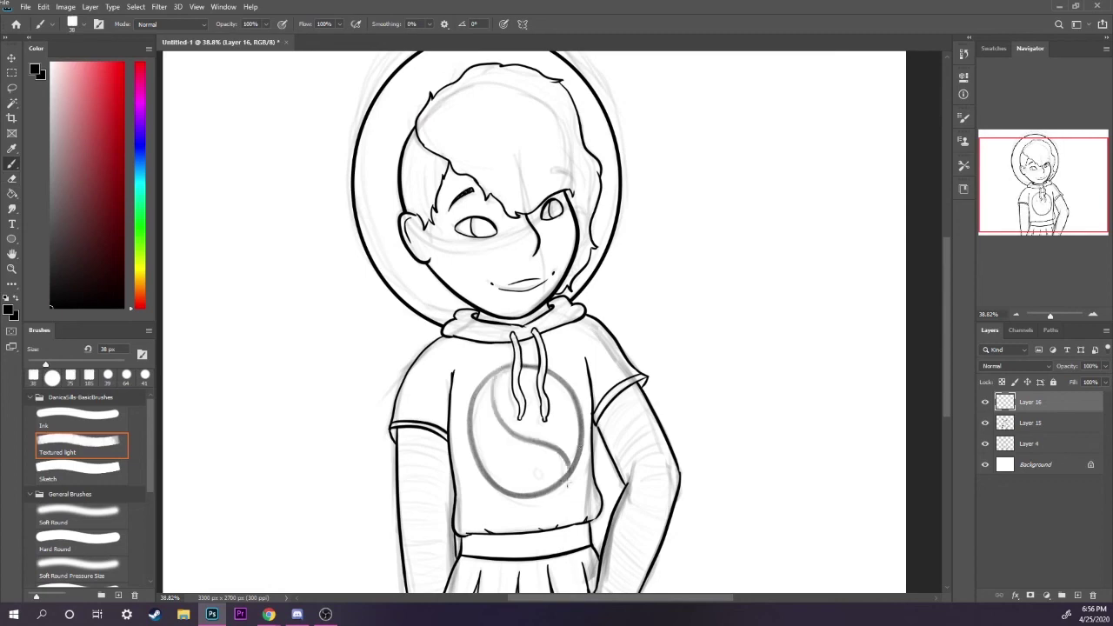